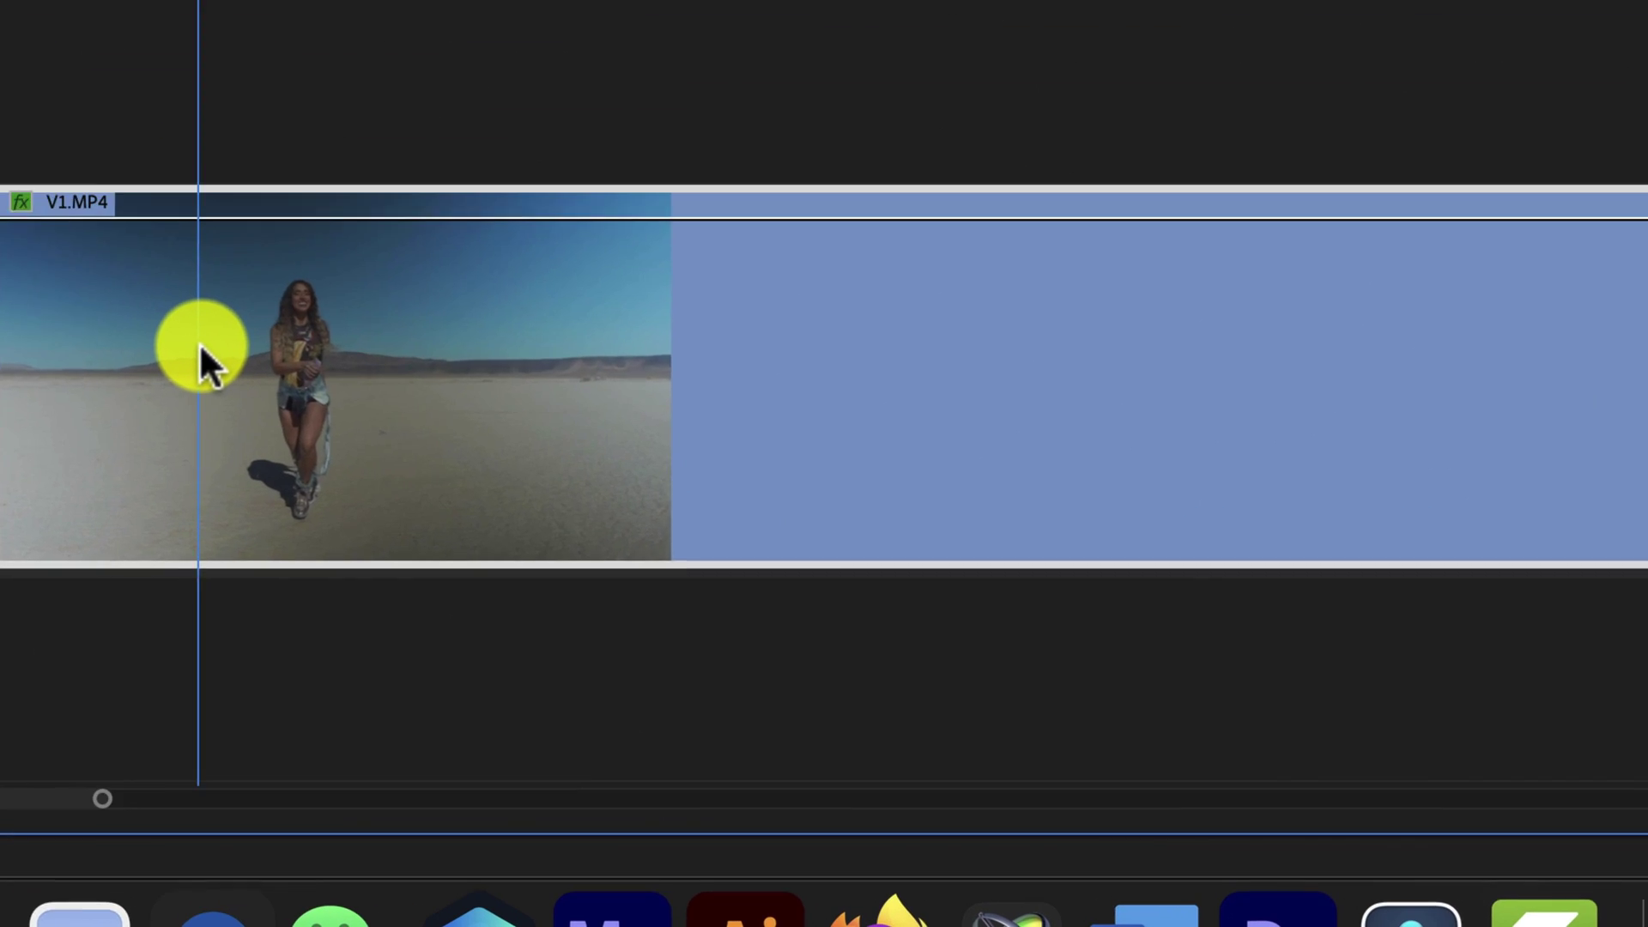
- Show the Time Remapping > Speed line on the V1.MP4 clip and switch to the Pen tool
right_click(710, 691)
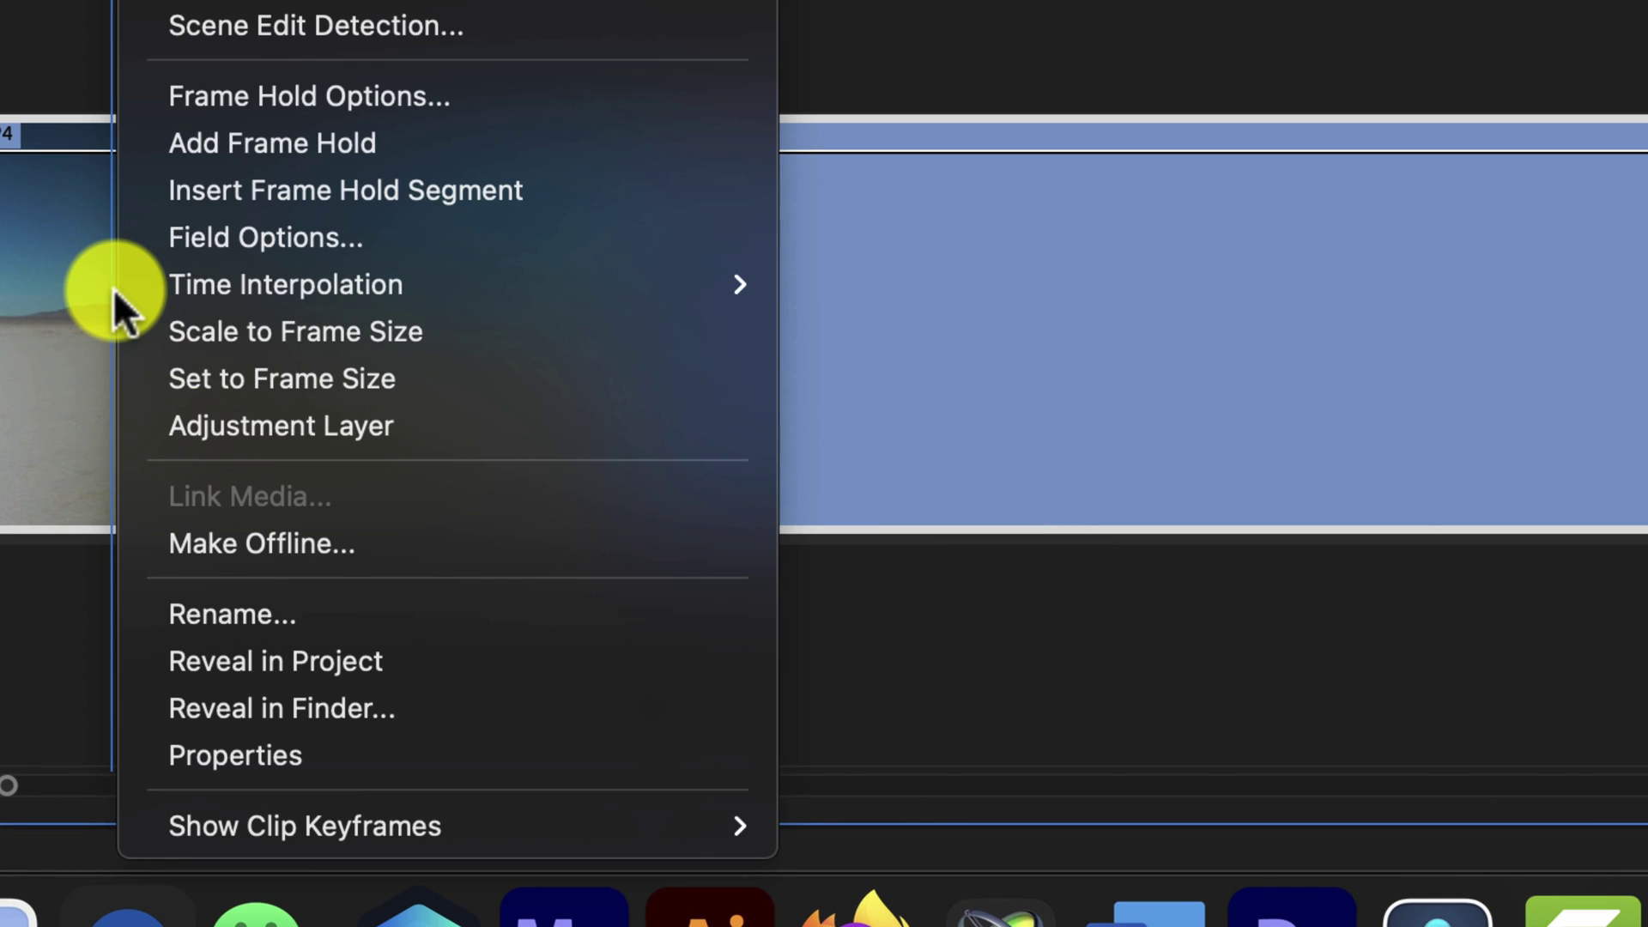
mouse_move(305, 825)
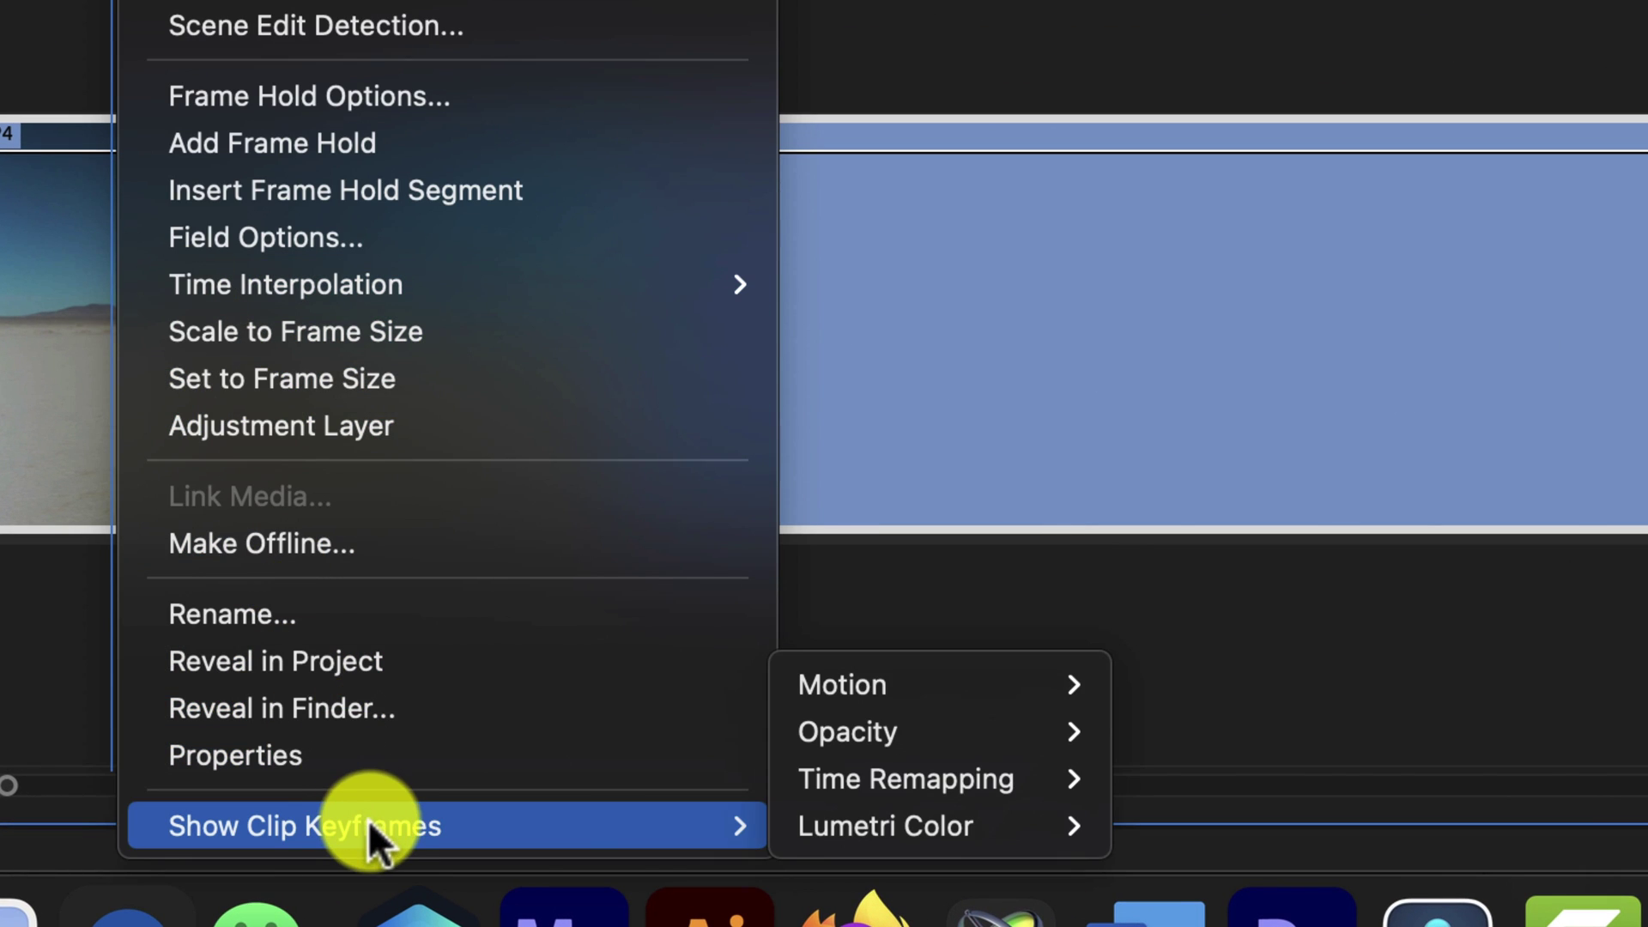
mouse_move(906, 779)
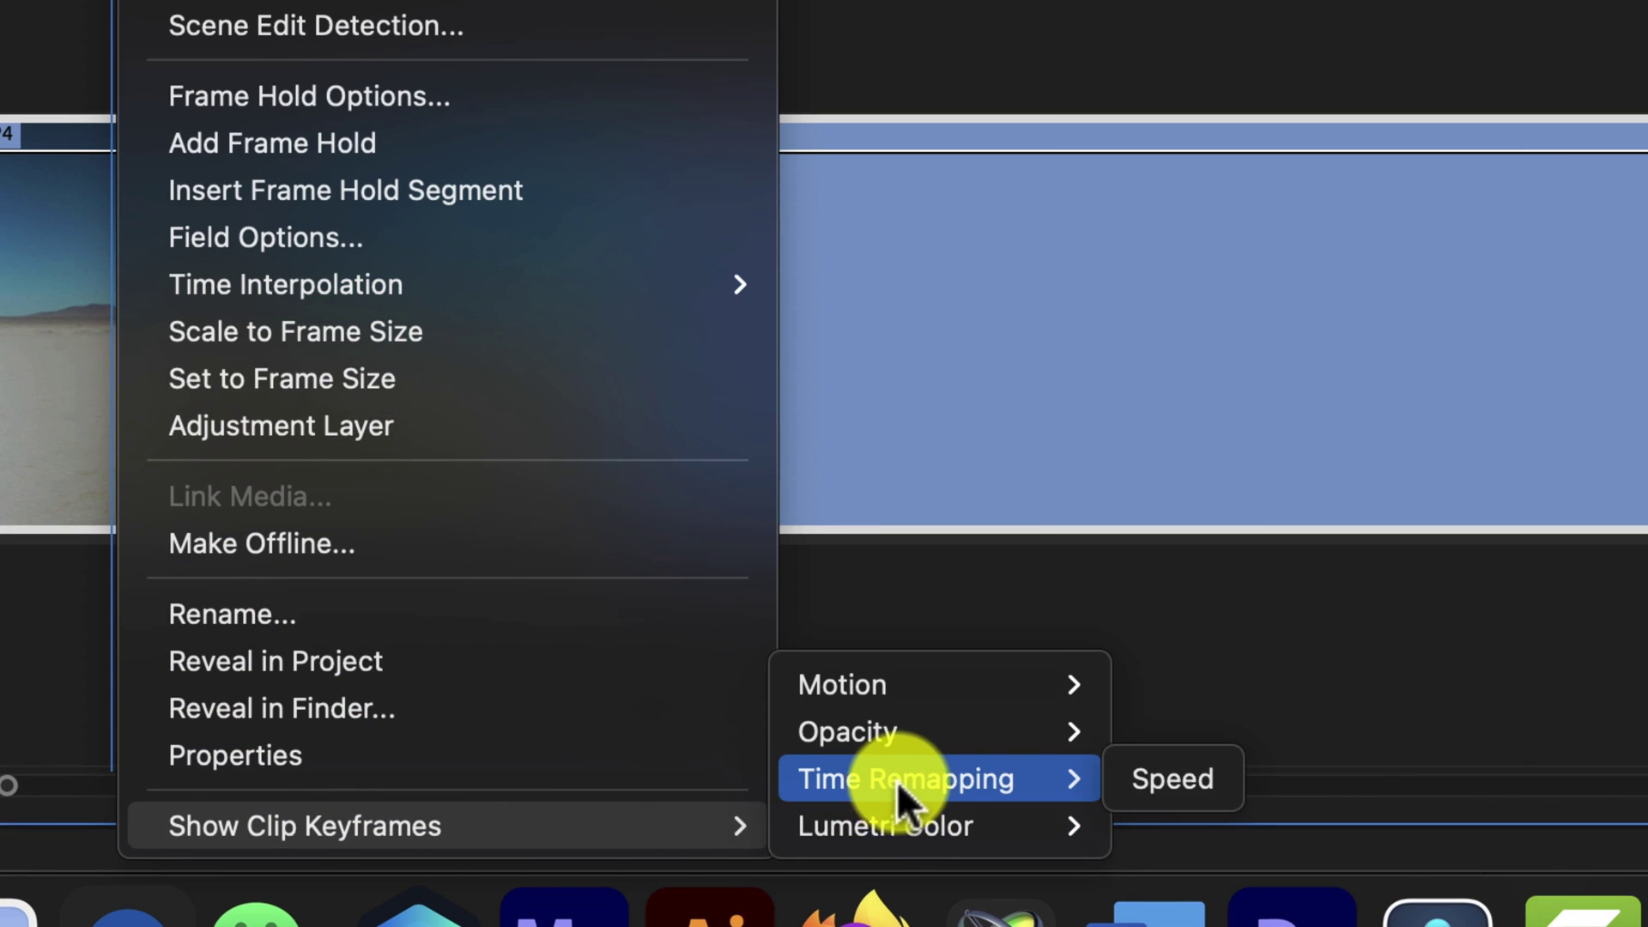
click(1153, 779)
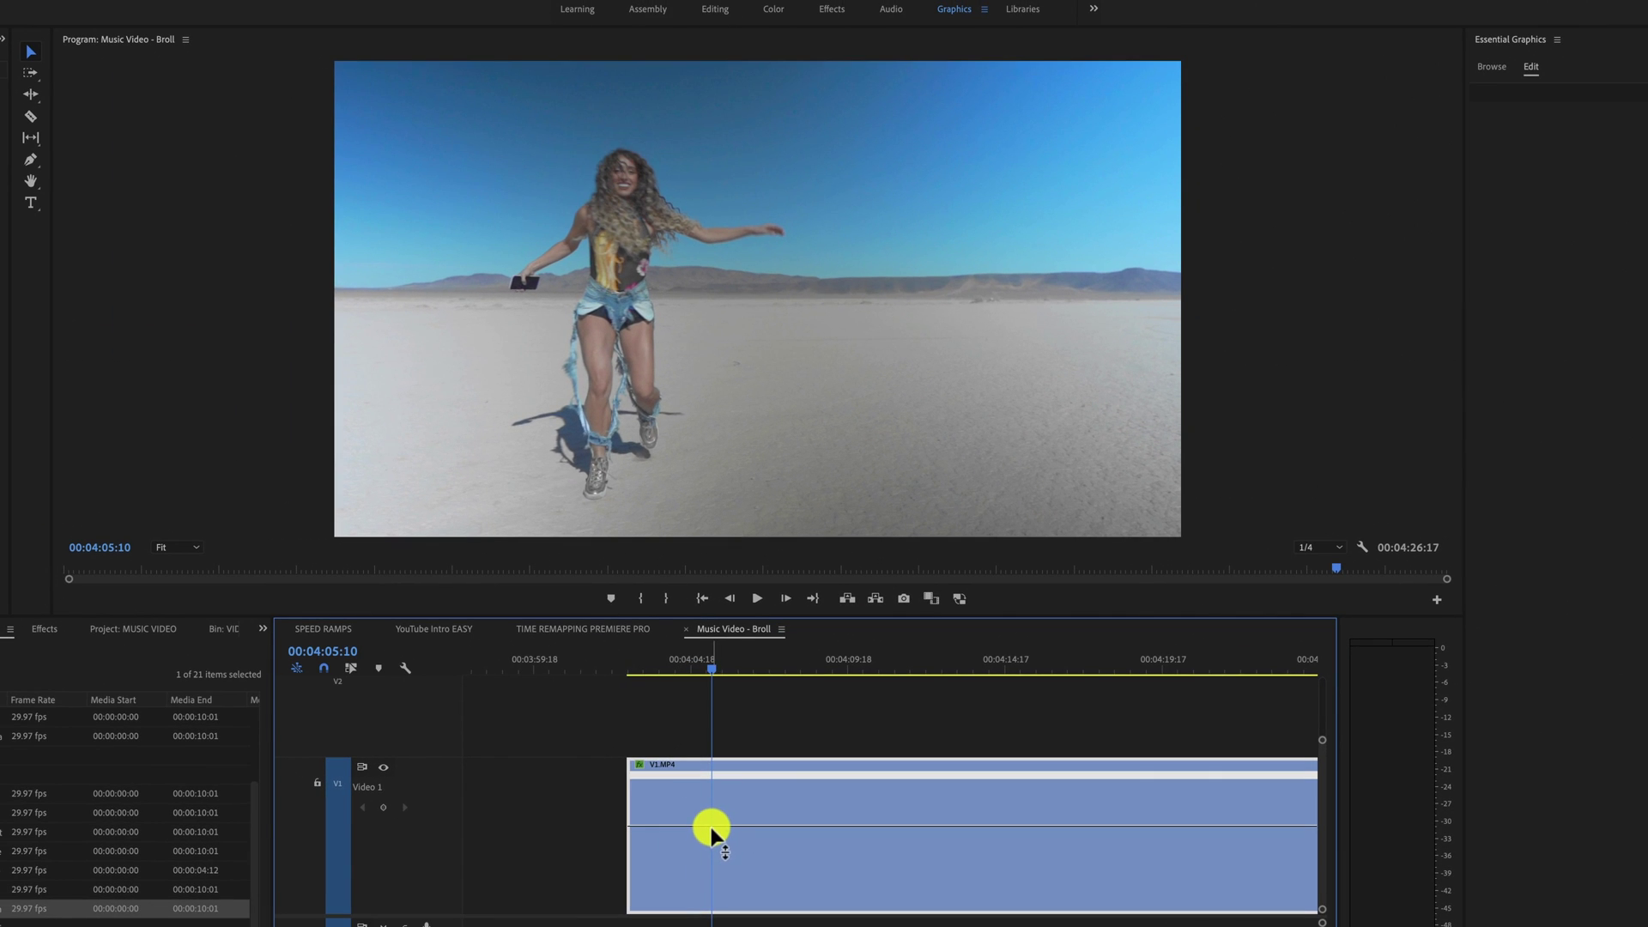
key(p)
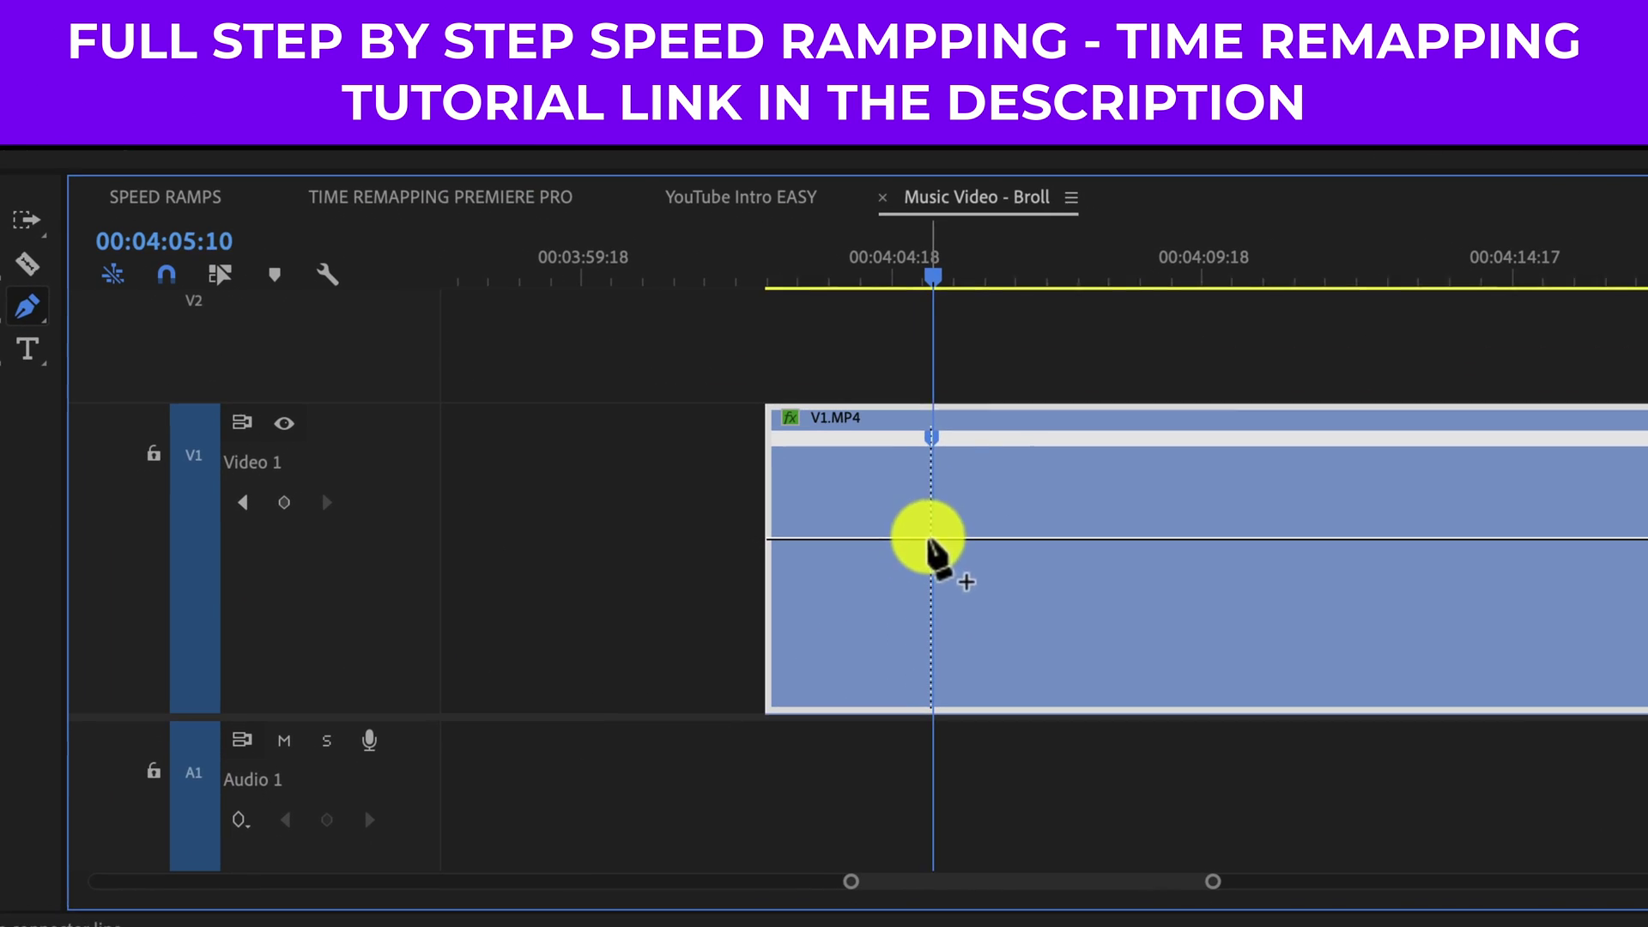
- Add speed keyframes on V1.MP4 at 04:05:10 and at points further along, near 04:19
ctrl+click(938, 481)
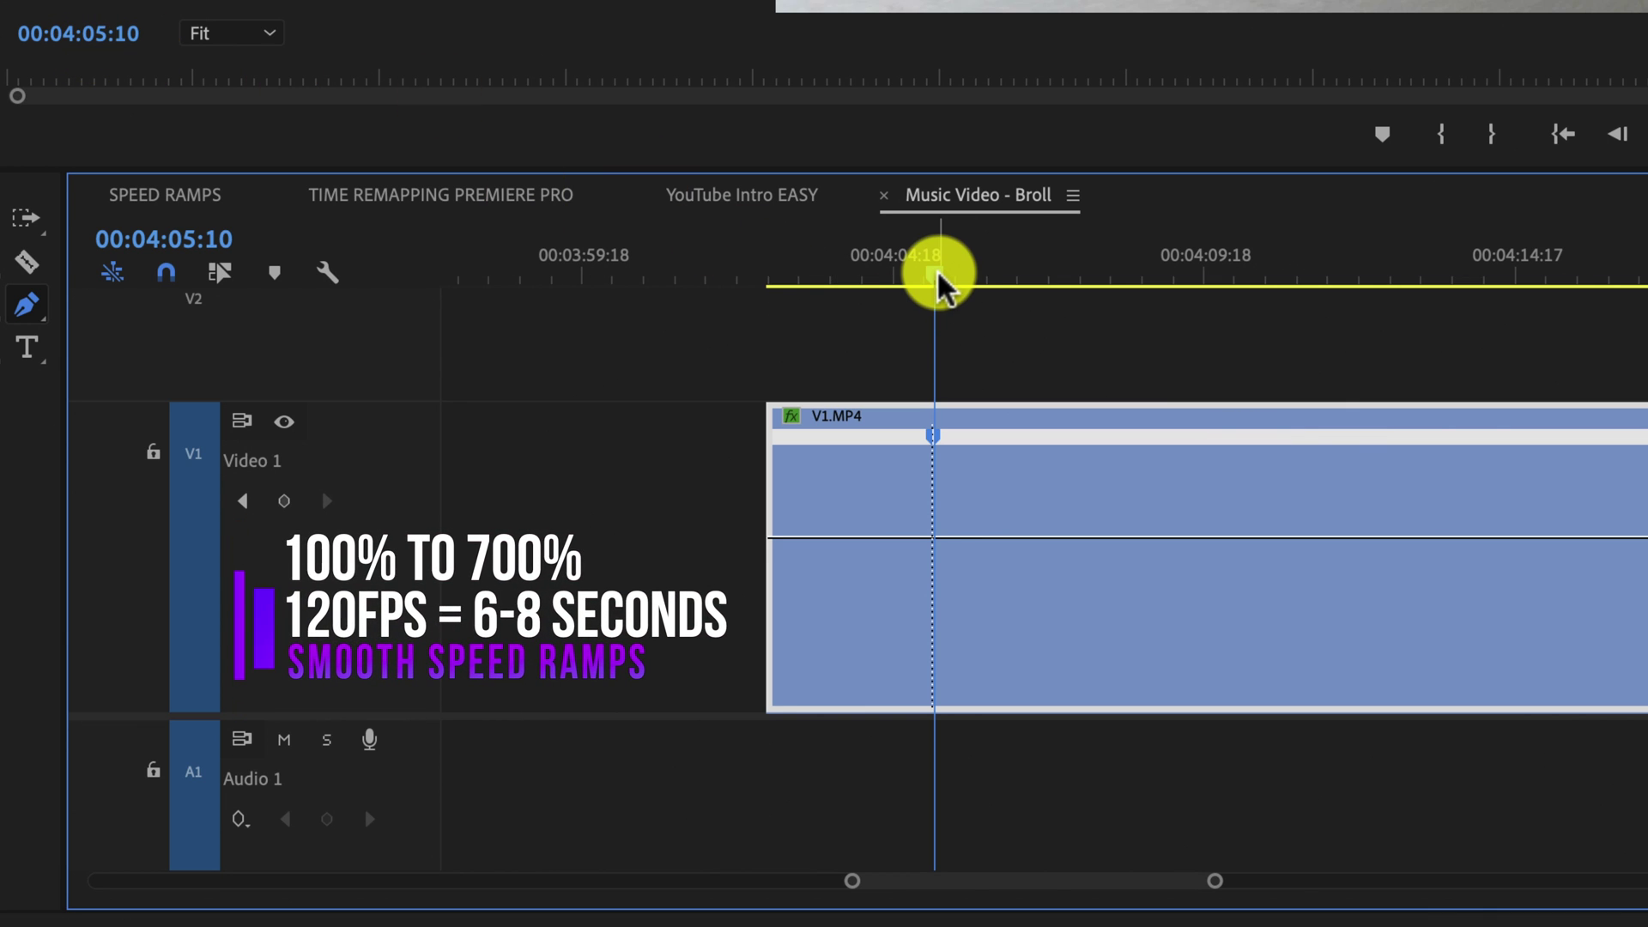
drag(937, 279, 1245, 317)
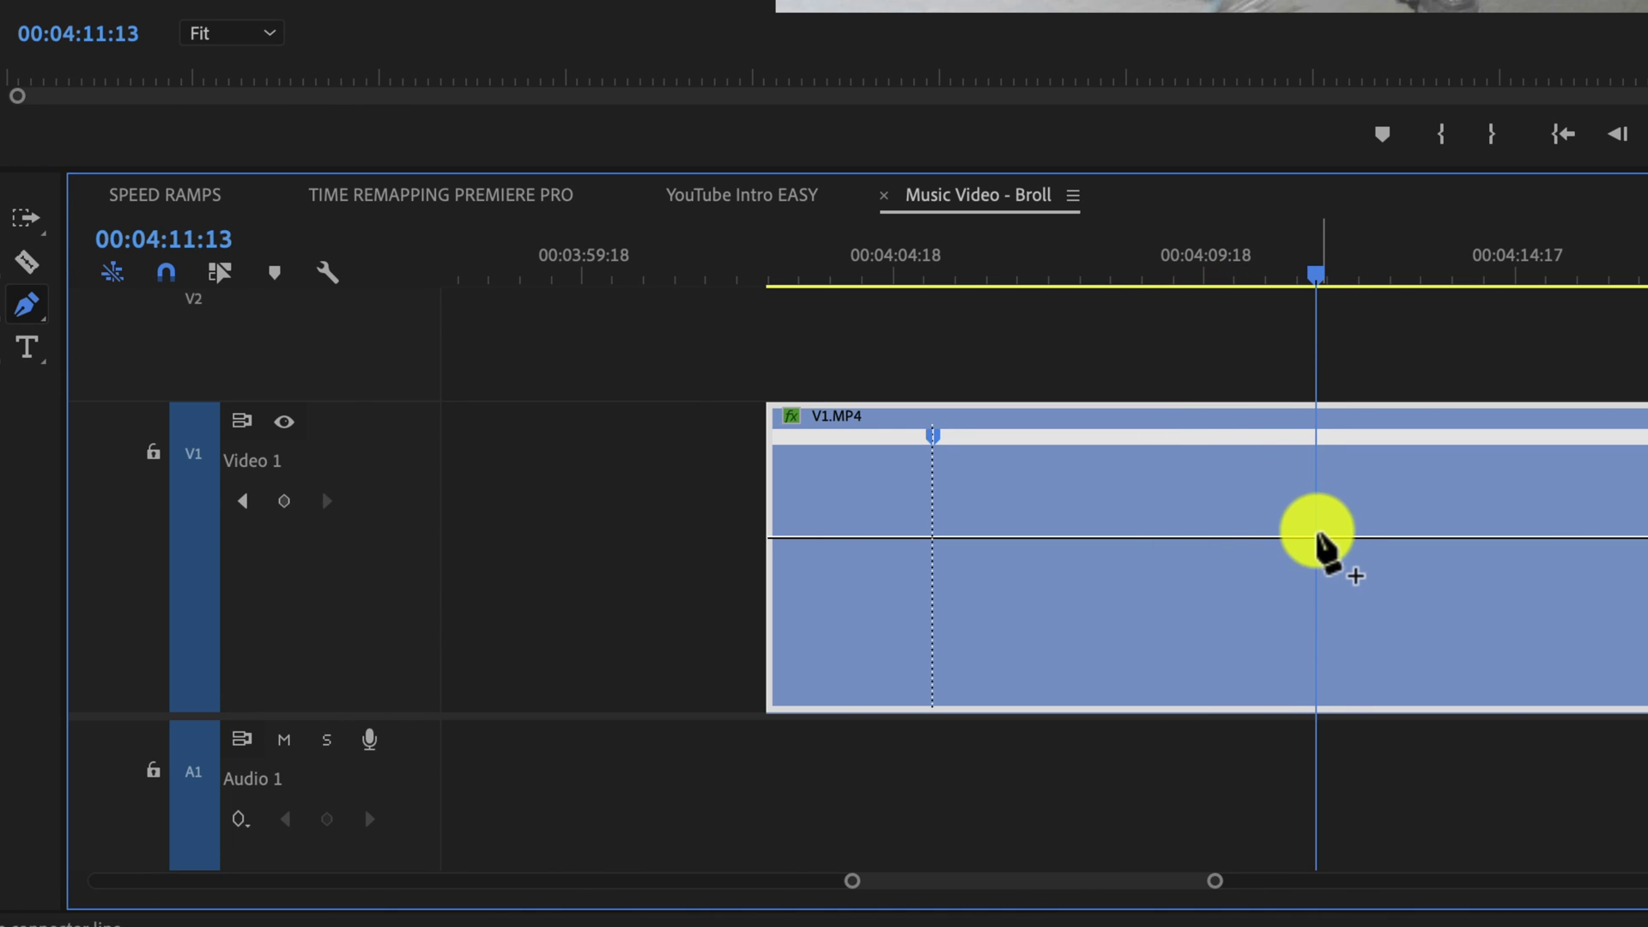
drag(1313, 292, 1434, 295)
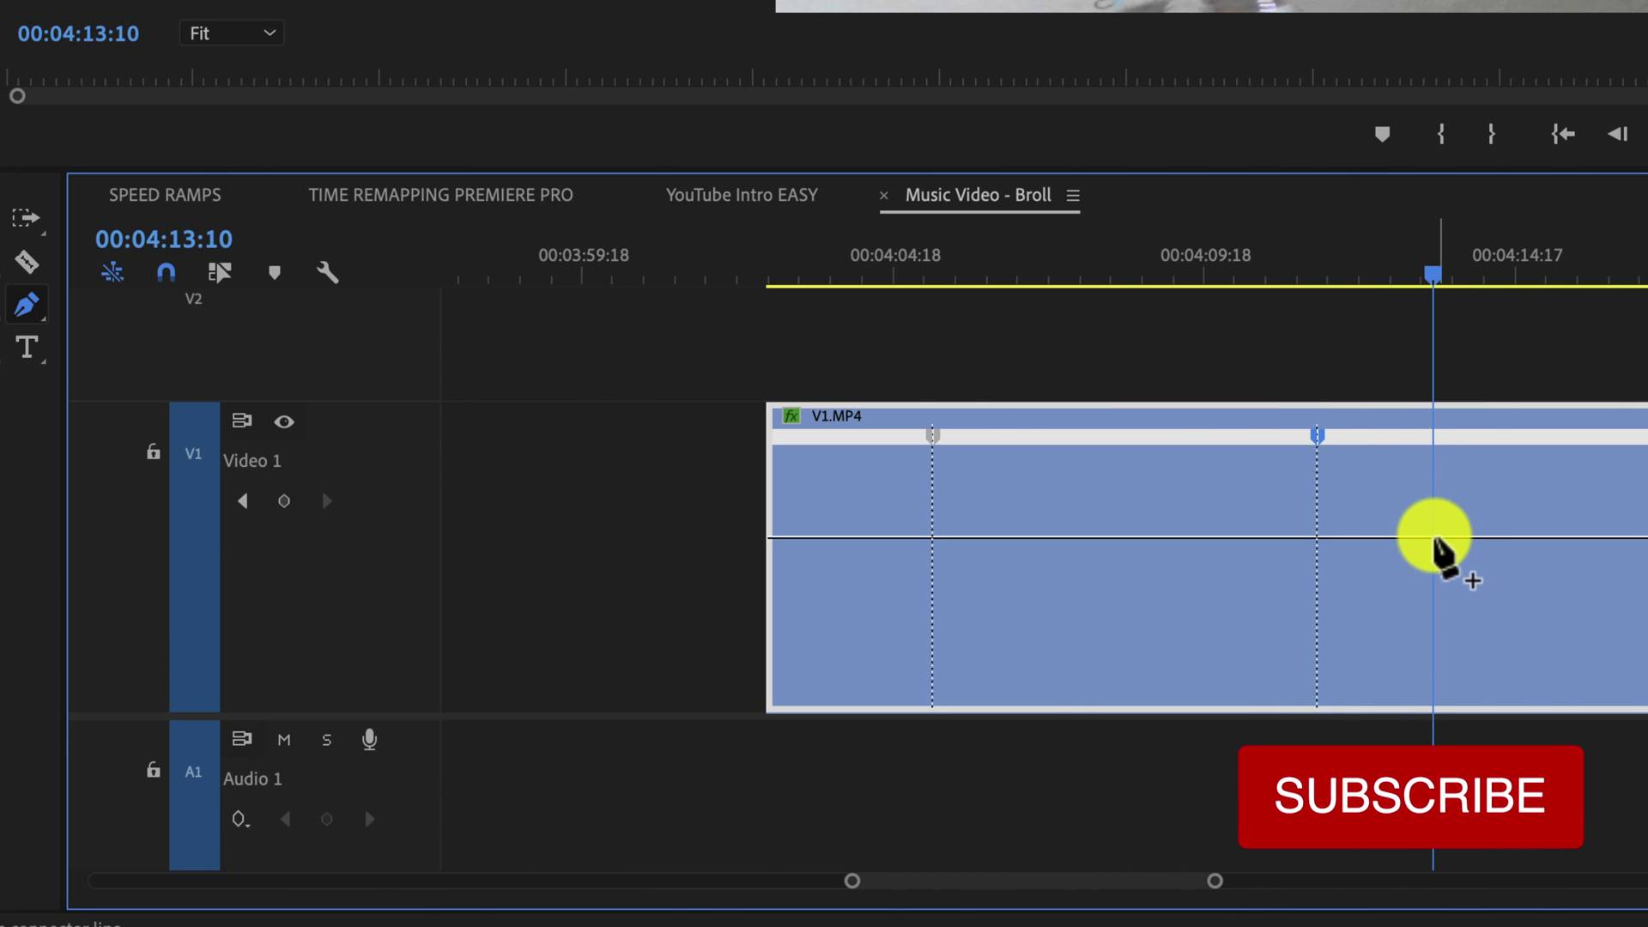
drag(1434, 277, 1468, 203)
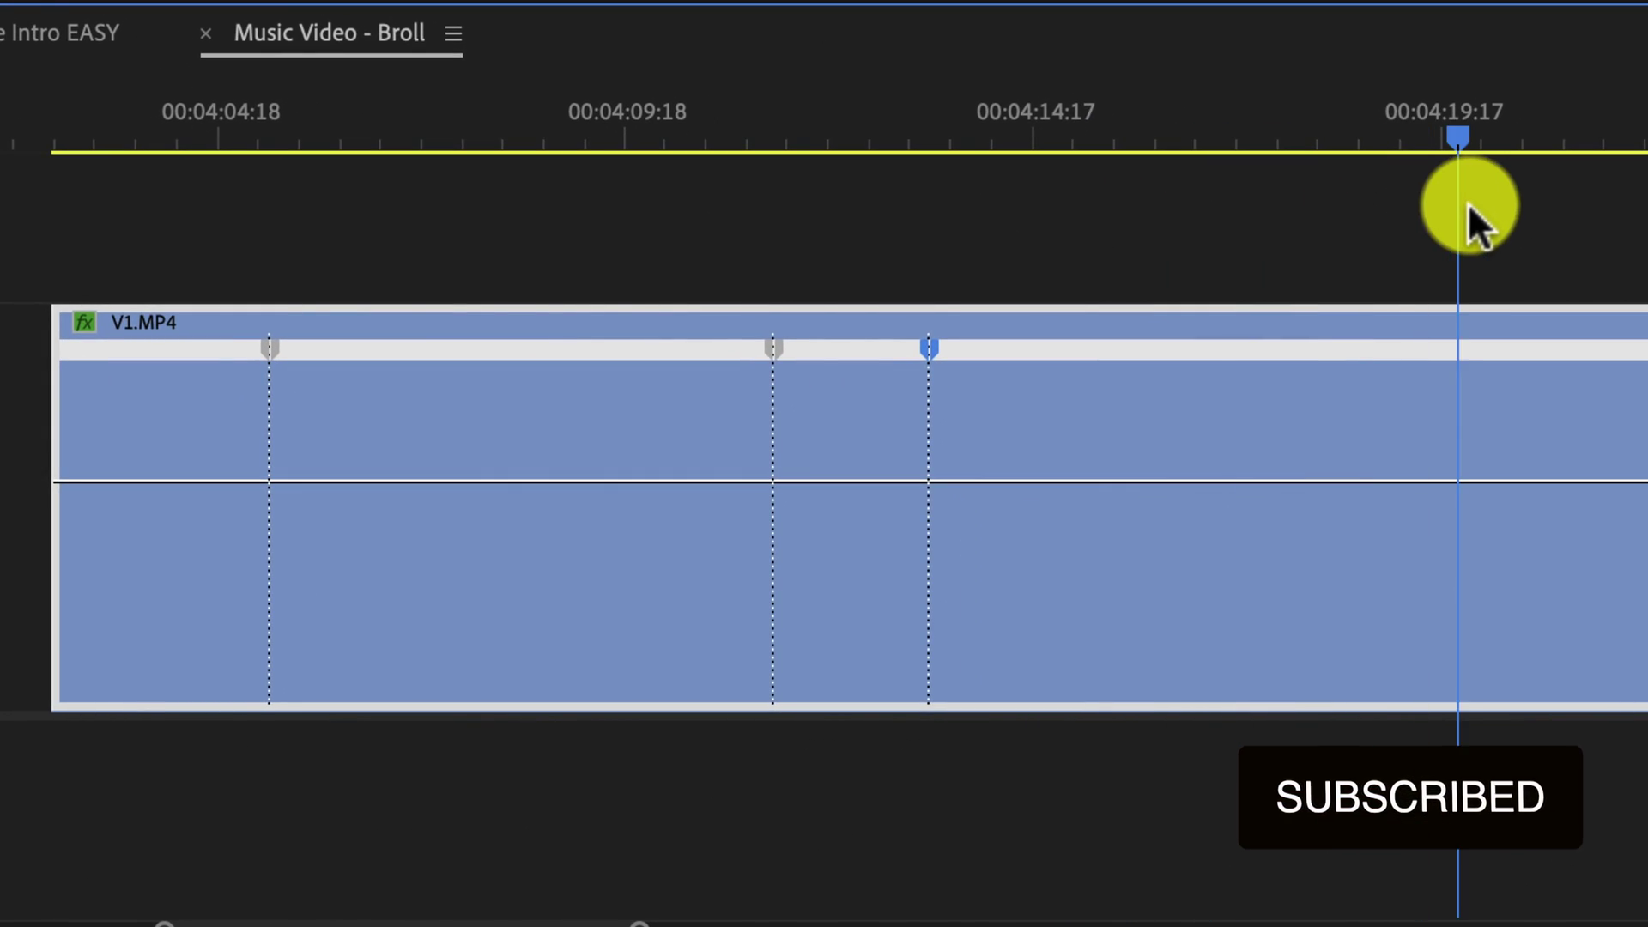
drag(1586, 245, 1622, 250)
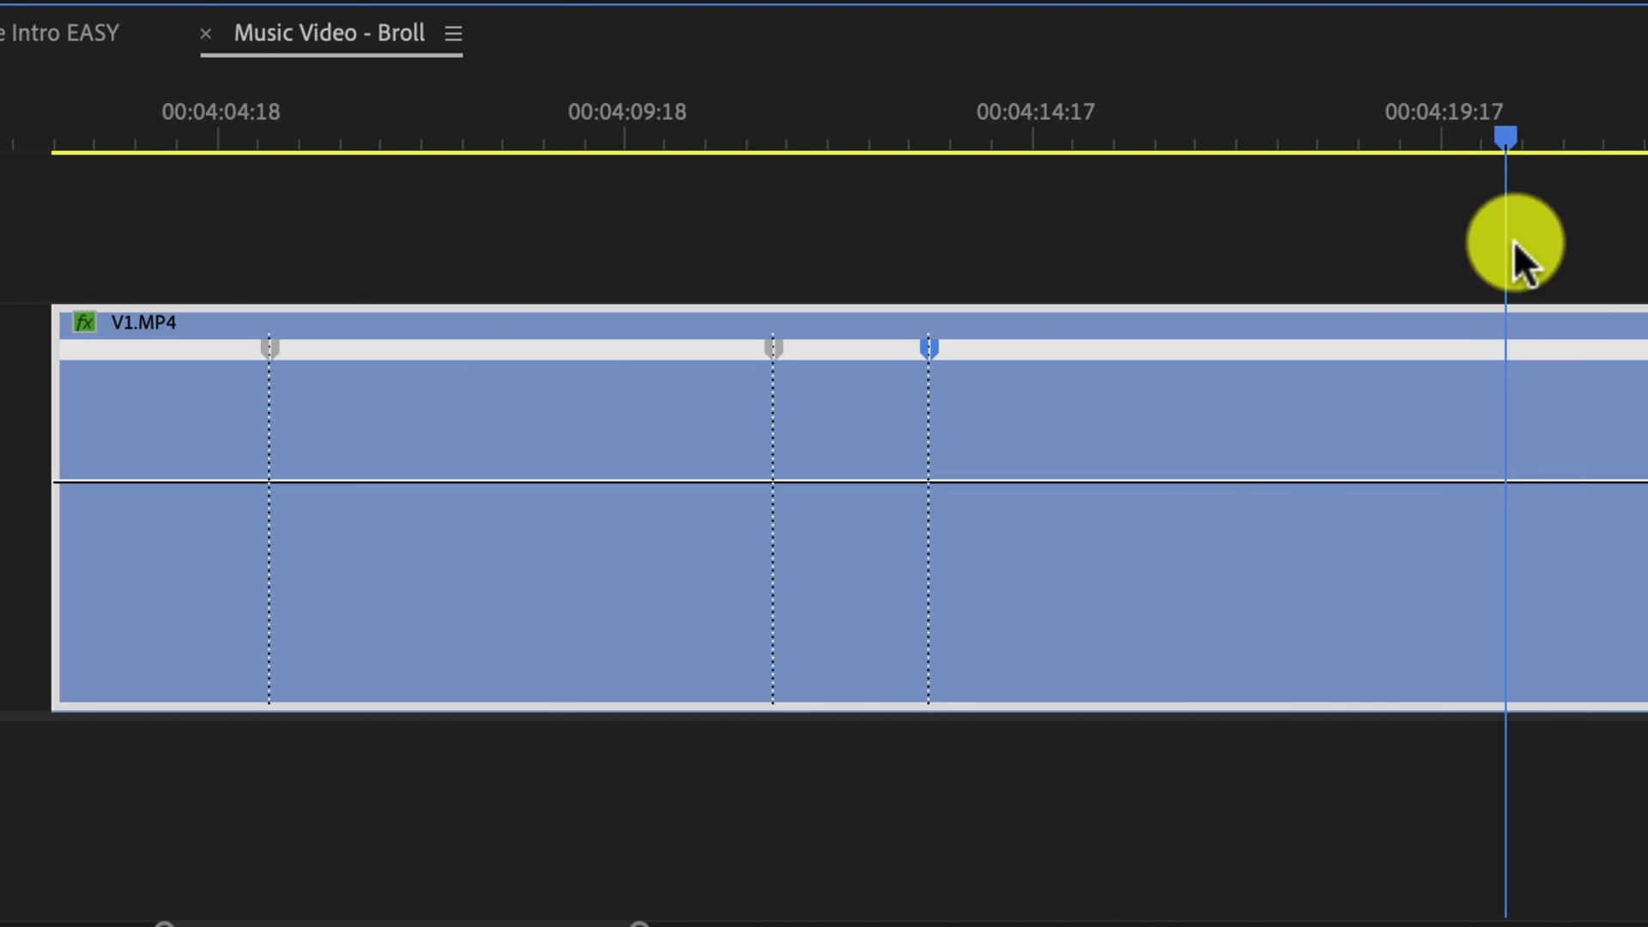
drag(1512, 239, 1506, 245)
key(p)
click(1498, 480)
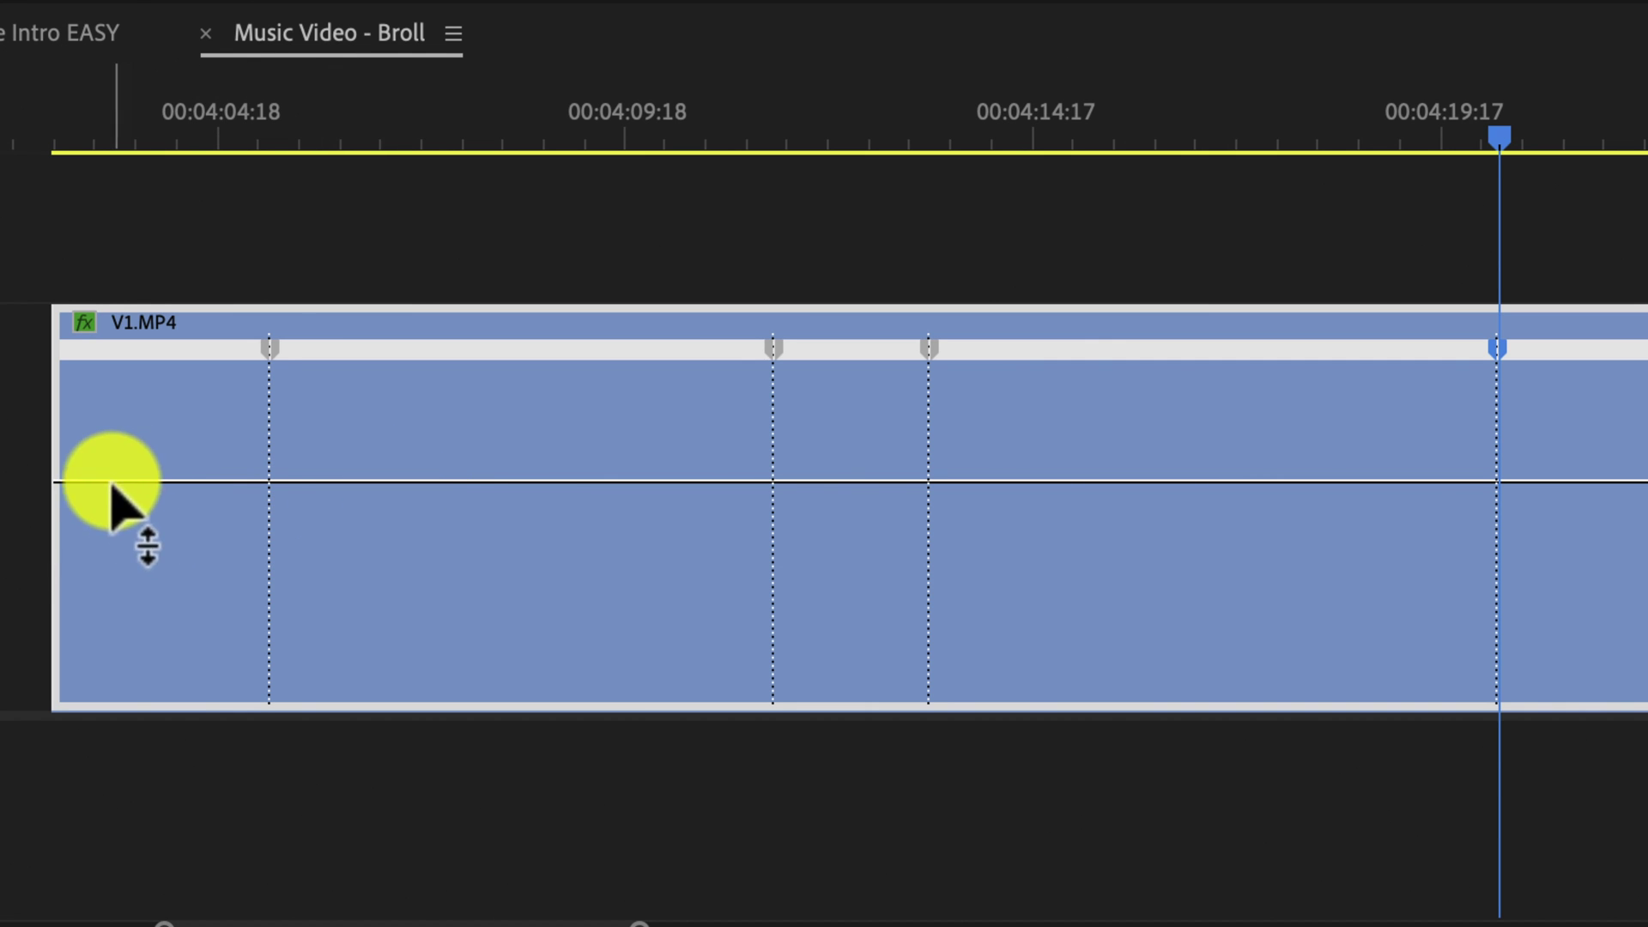
- Raise the two keyframed sections of V1.MP4 to about 655% speed and zoom in
drag(454, 481, 455, 345)
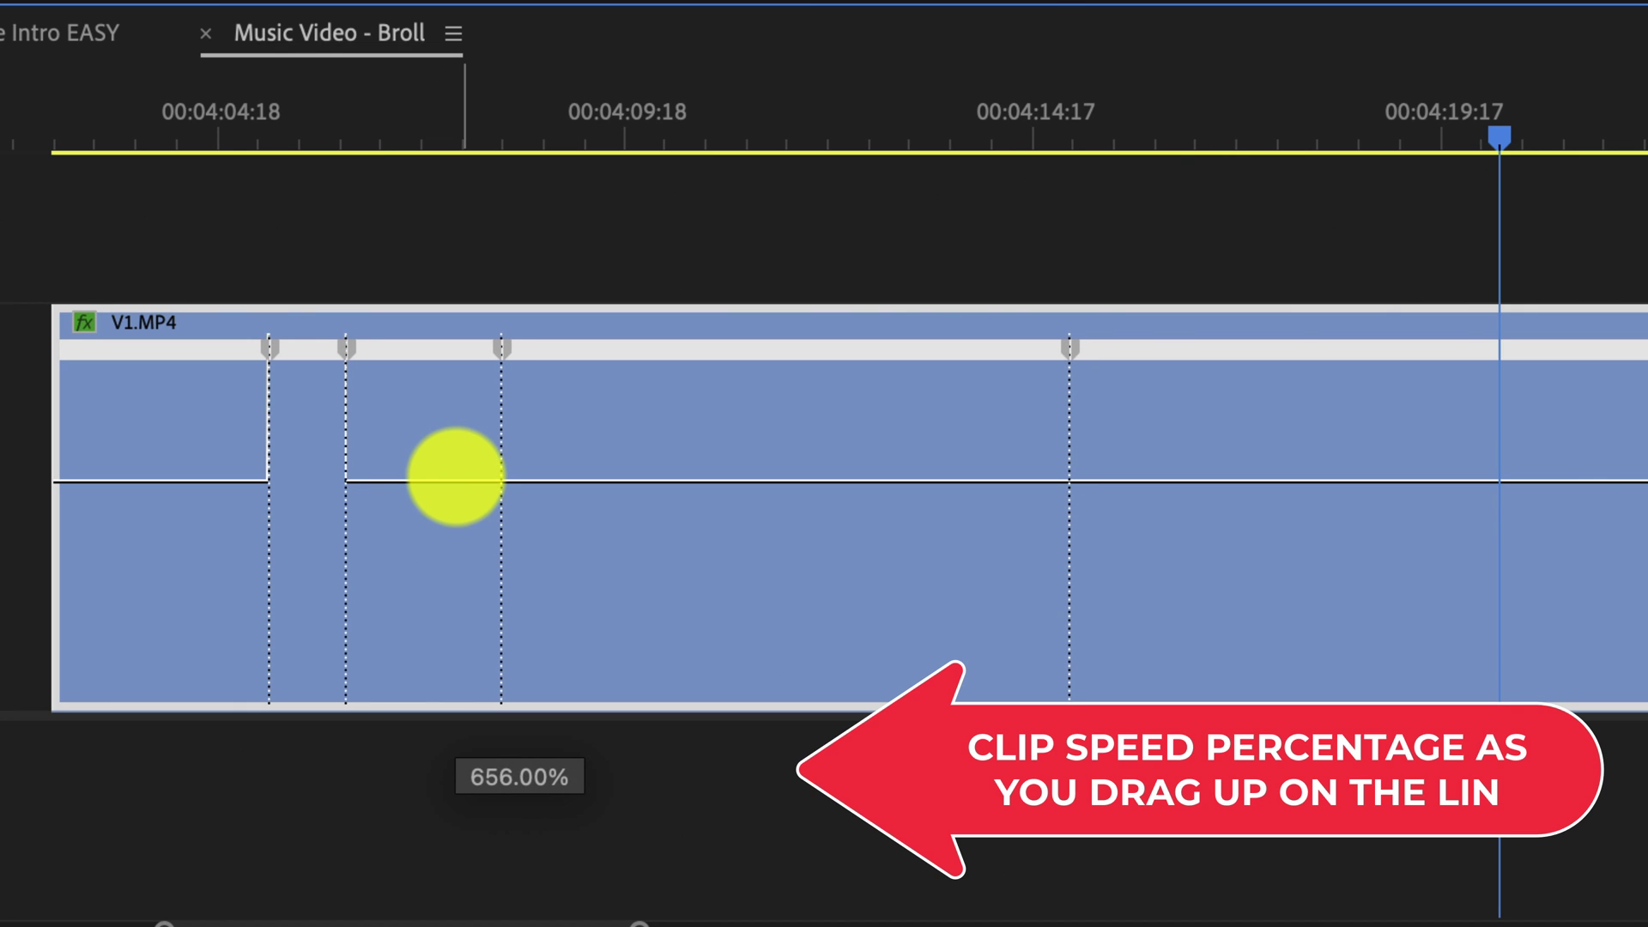
drag(456, 476, 640, 592)
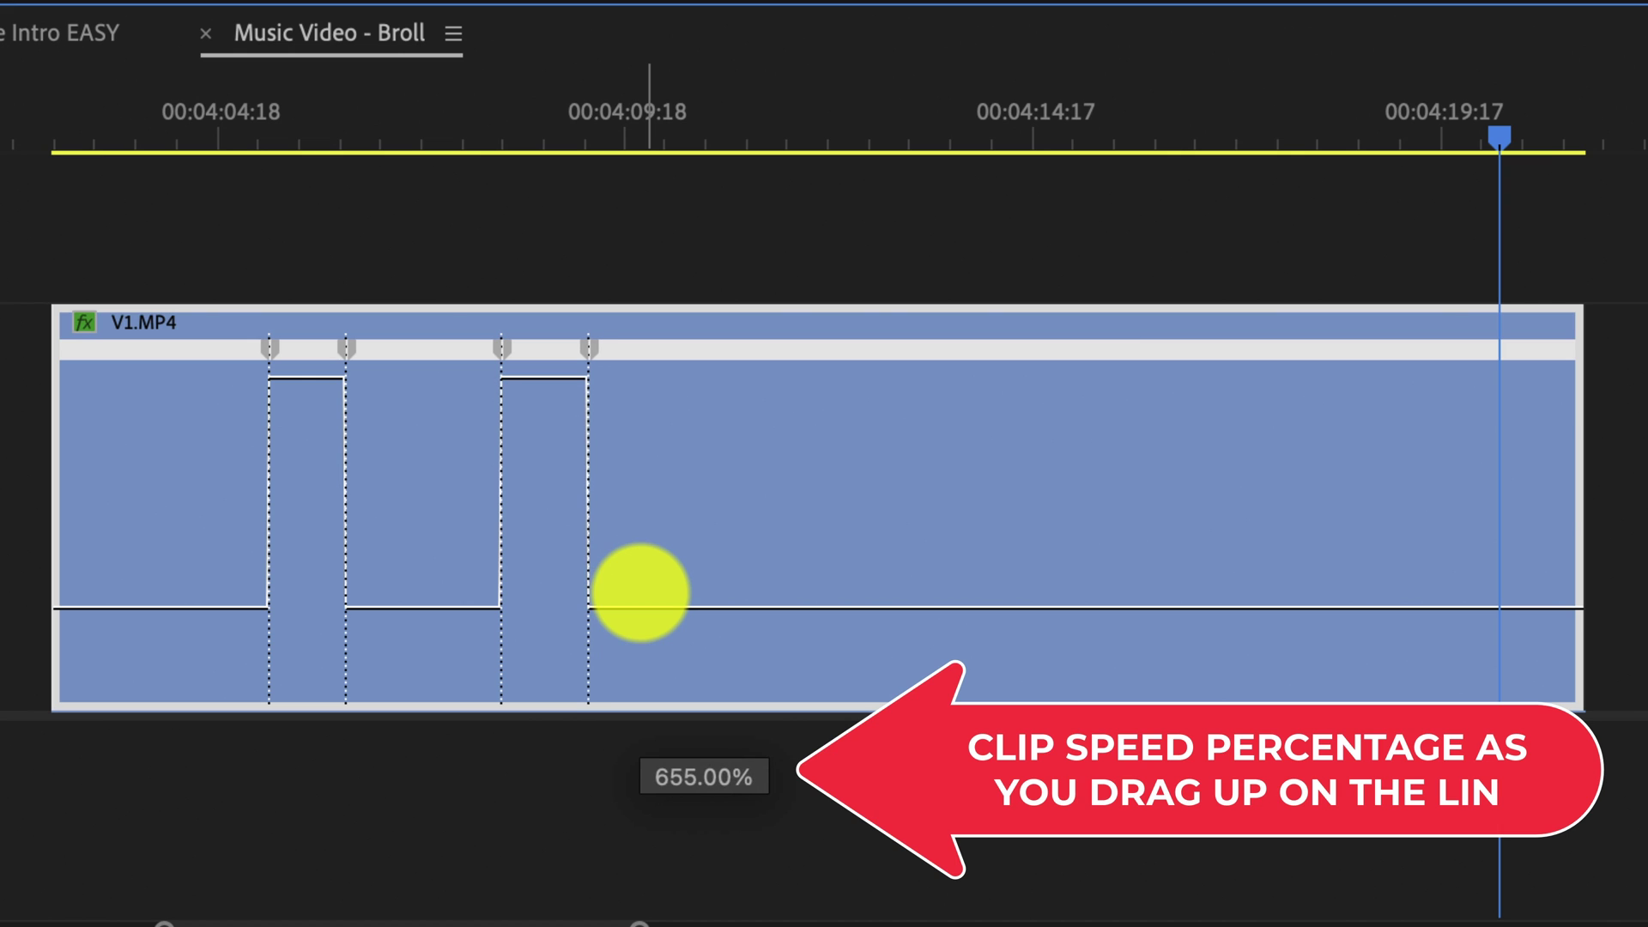
drag(641, 592, 636, 588)
click(375, 137)
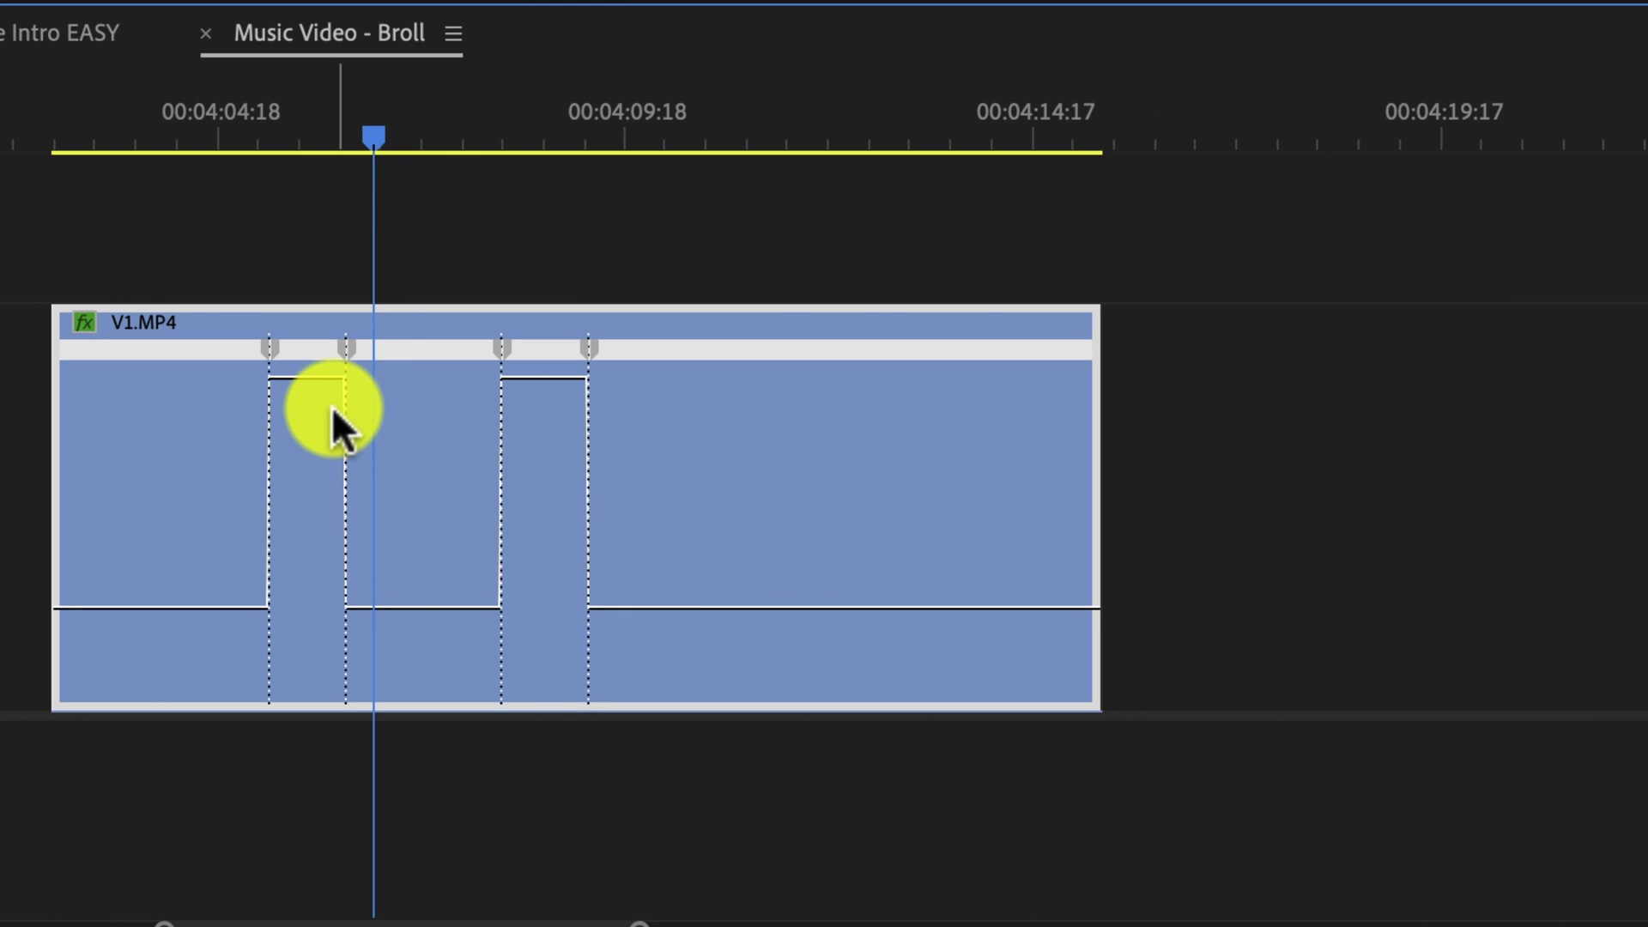
key(equal)
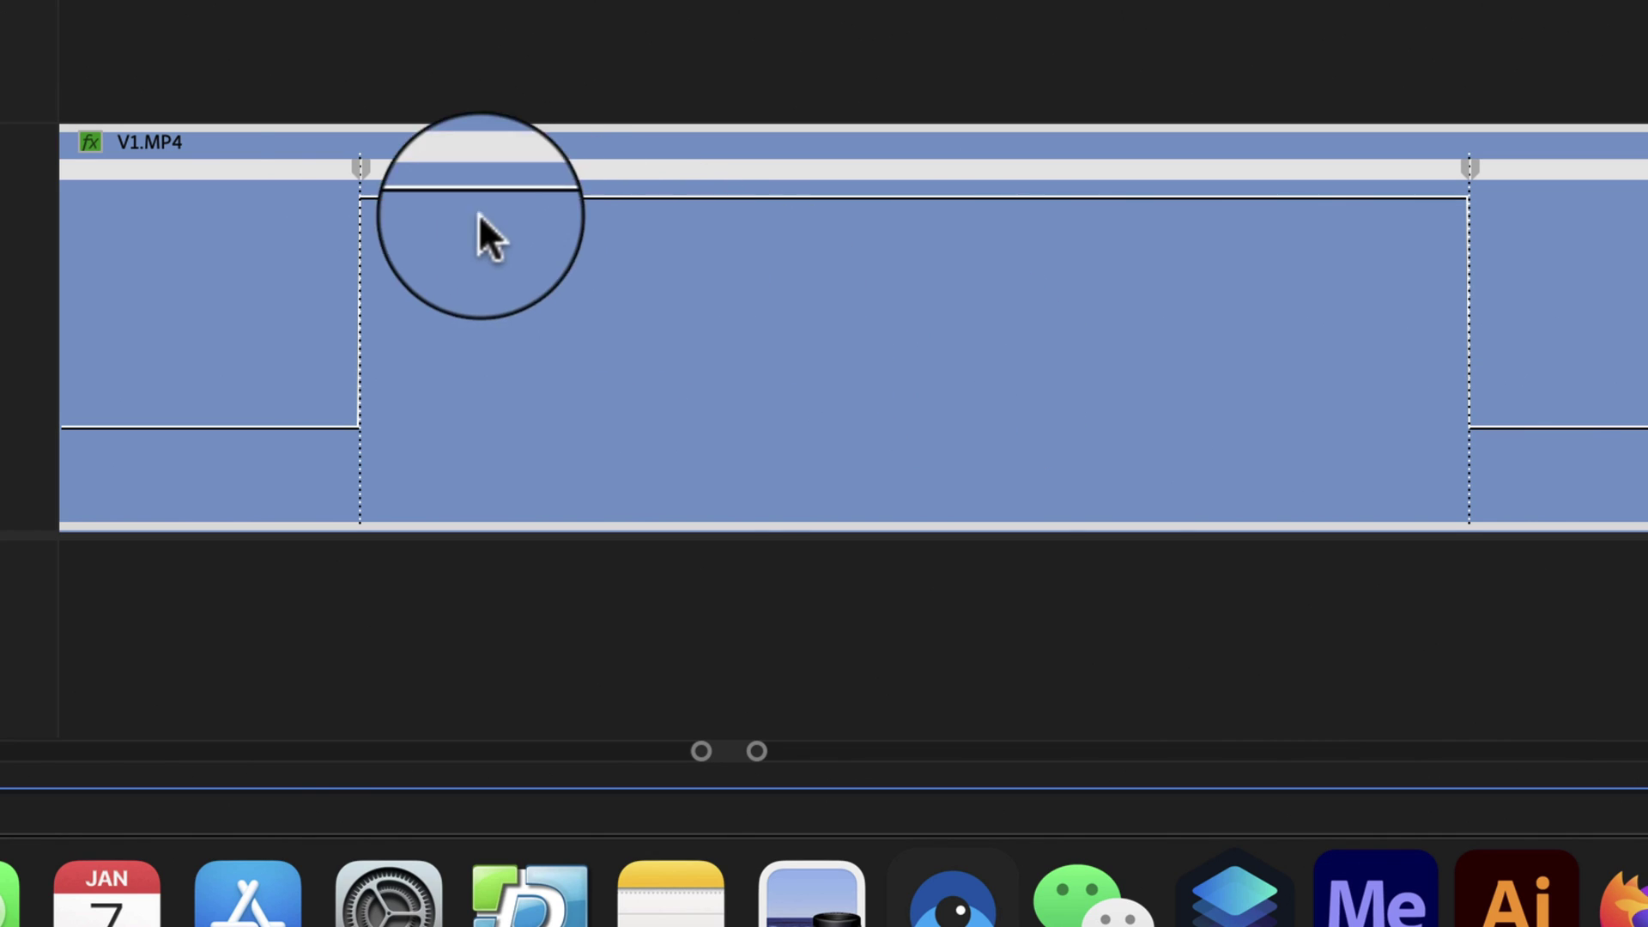
- Split the speed keyframes into gradual ramps and ease the left ramp into a curve
click(362, 171)
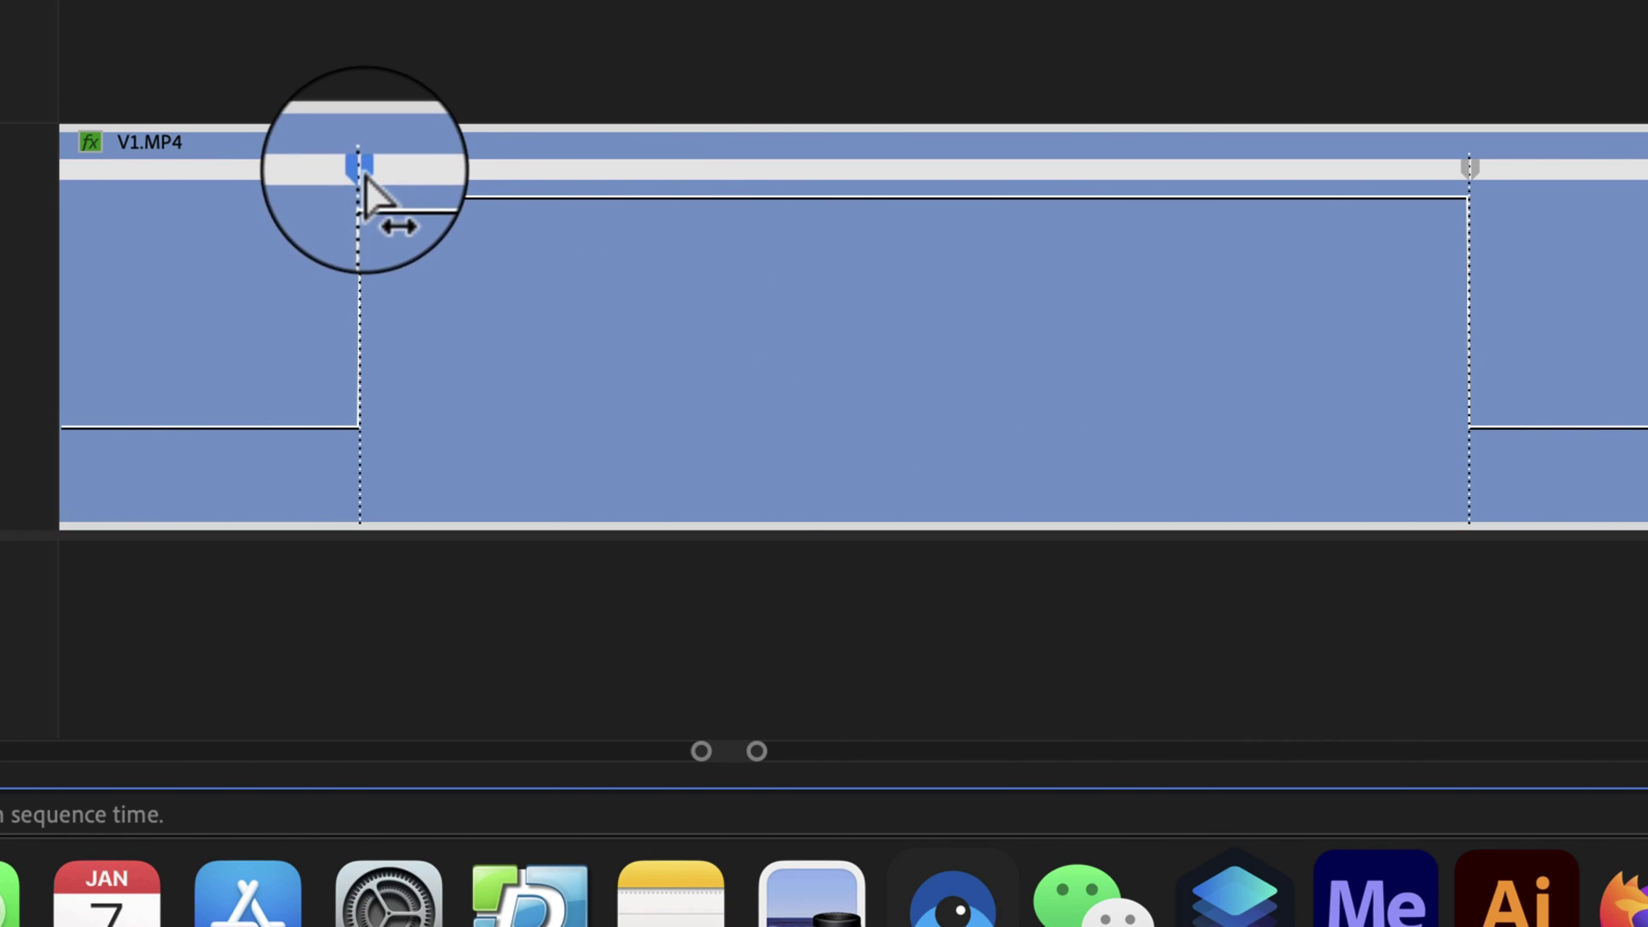
drag(363, 174, 381, 176)
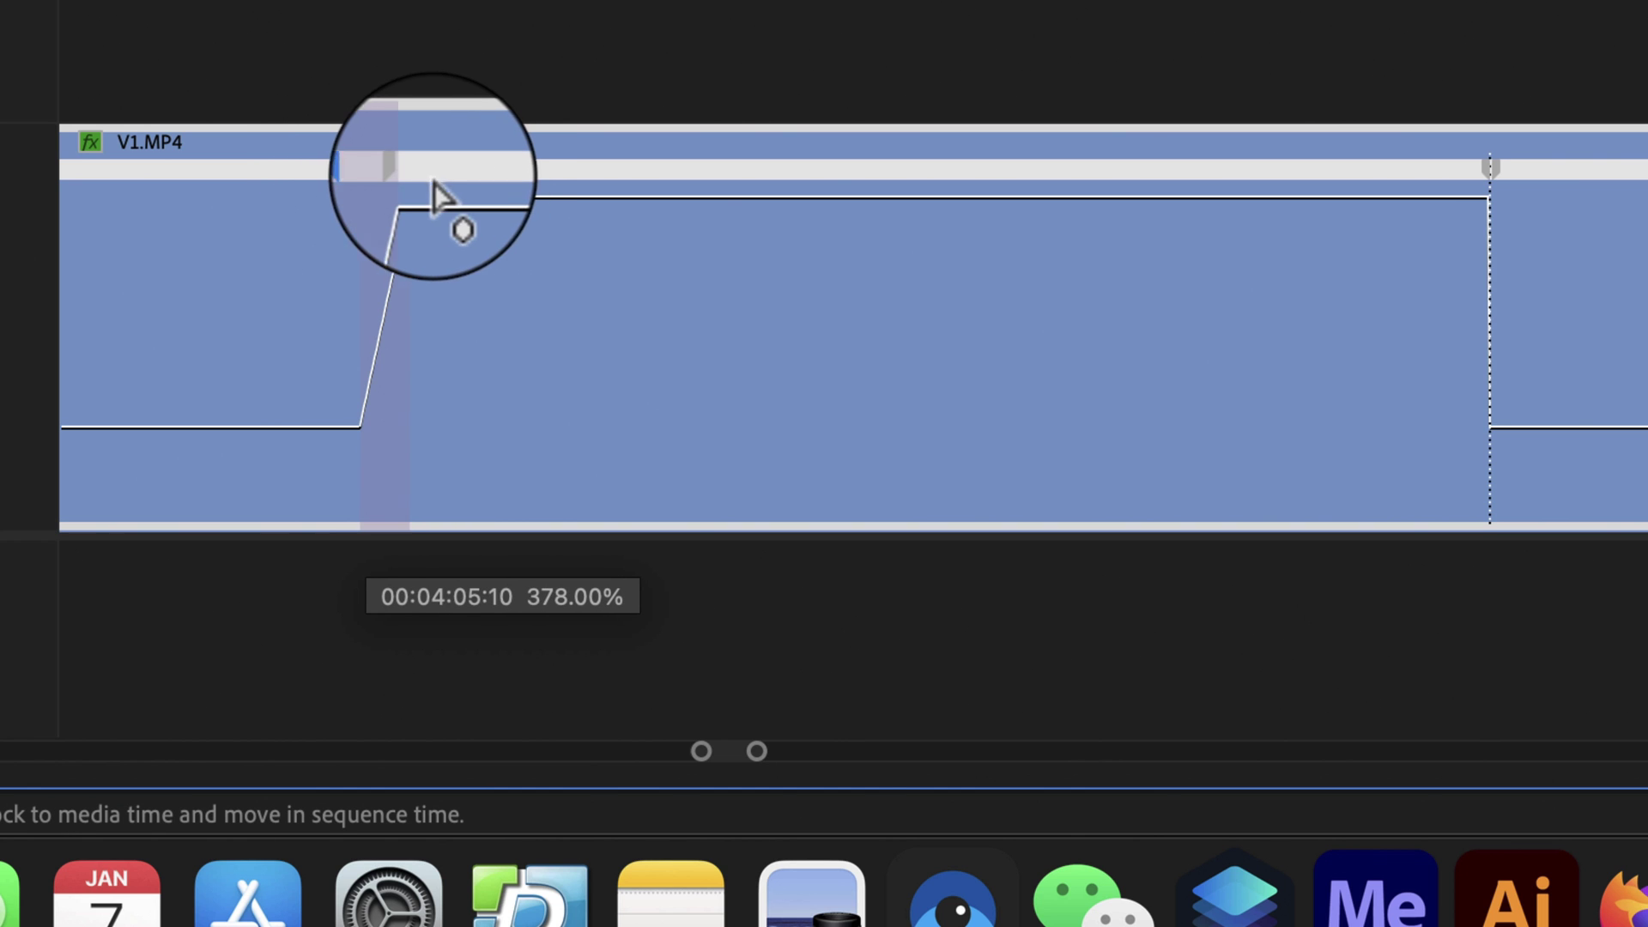
drag(382, 178, 497, 171)
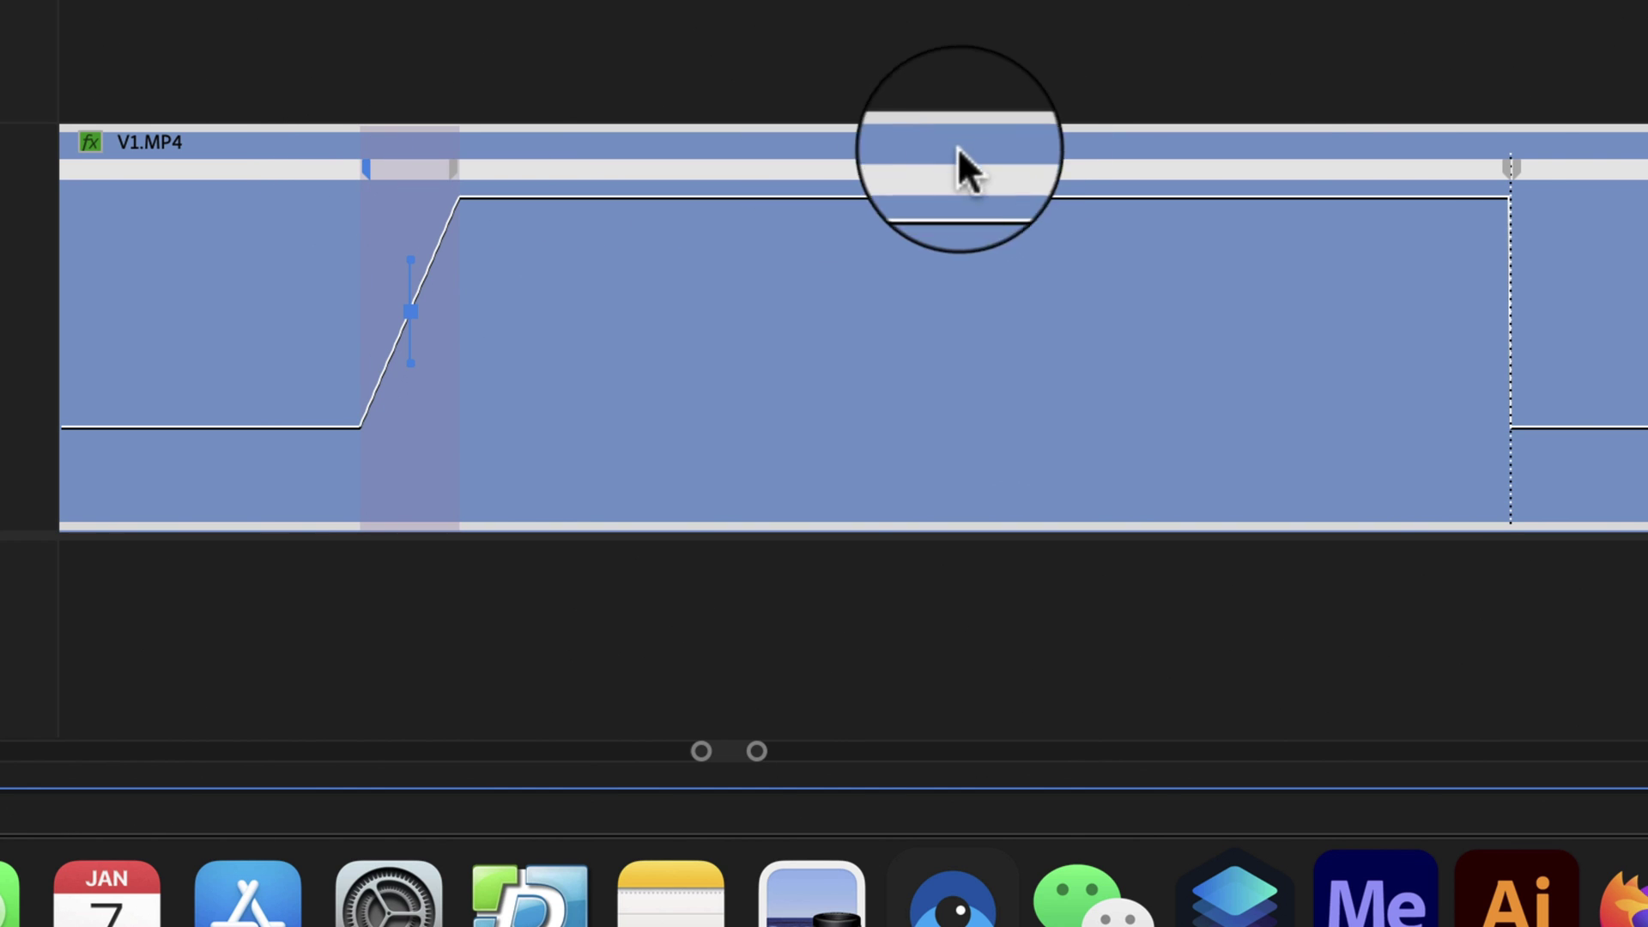
drag(1515, 168, 1591, 176)
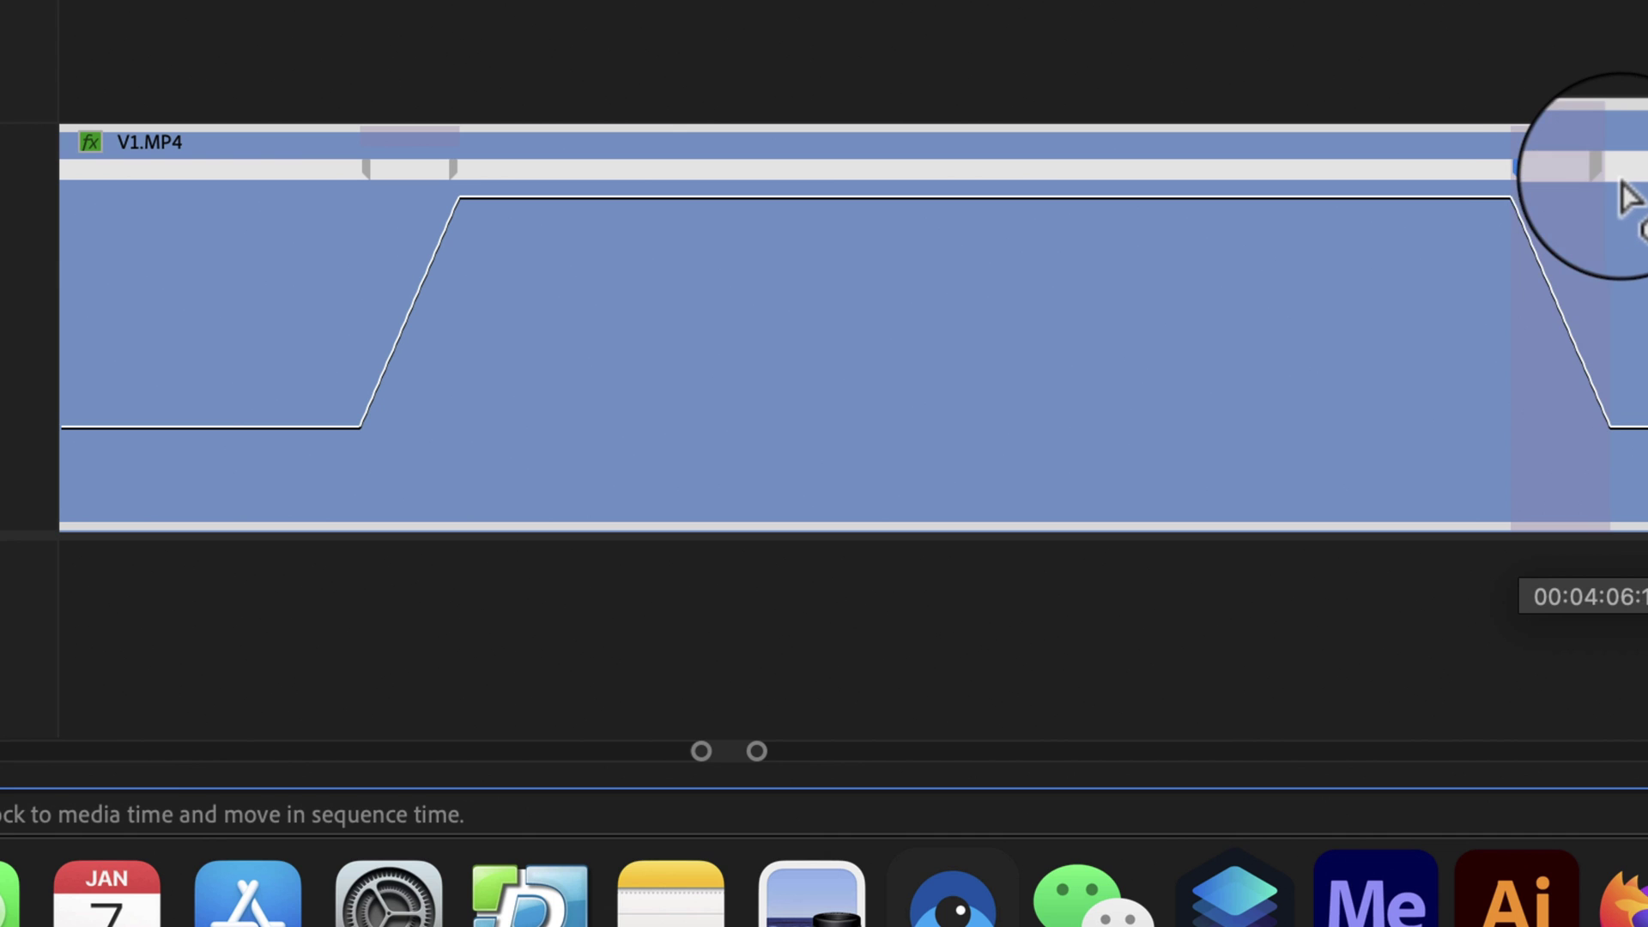
click(464, 203)
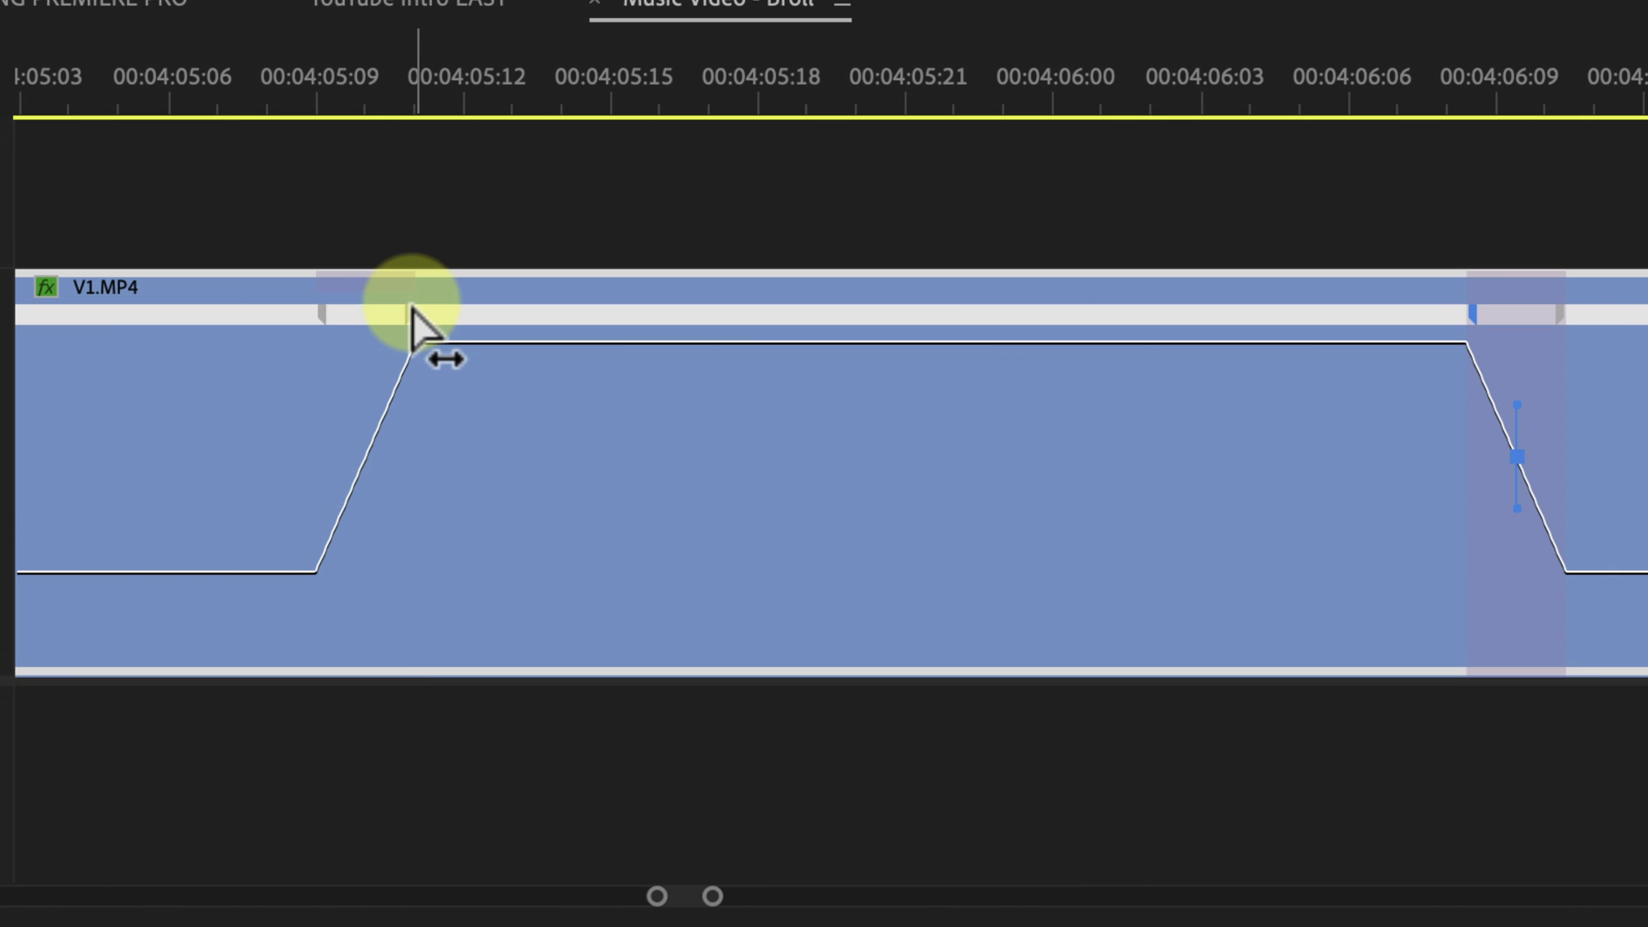
drag(365, 408, 658, 462)
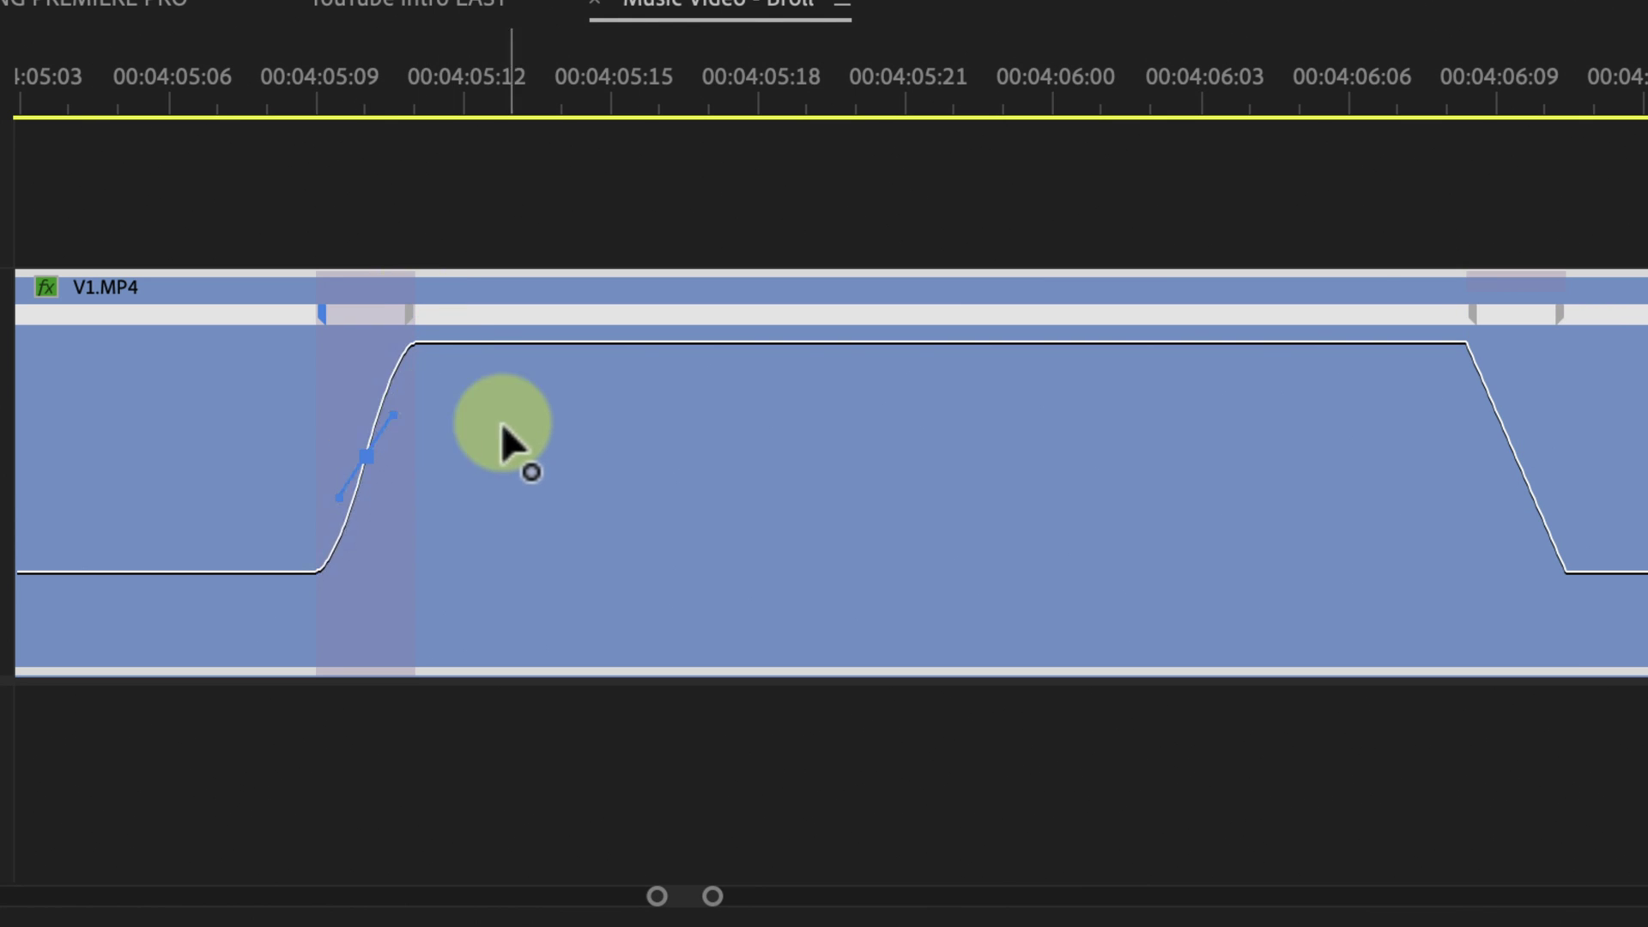
- Raise the first fast section's speed to about 662%
click(301, 578)
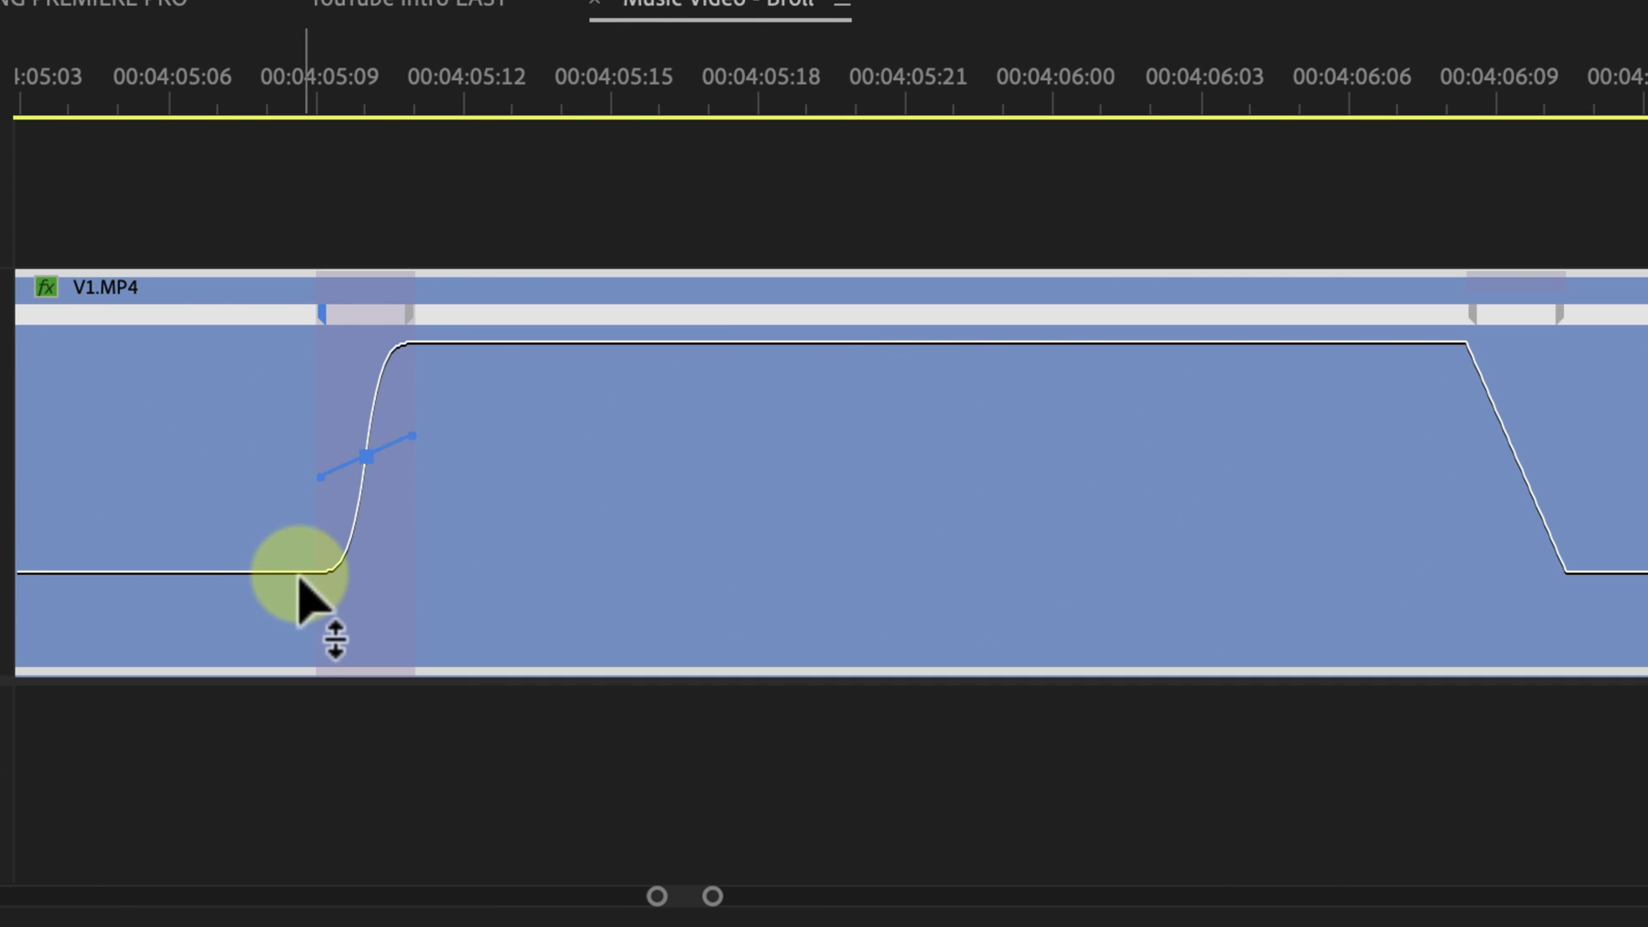
click(341, 505)
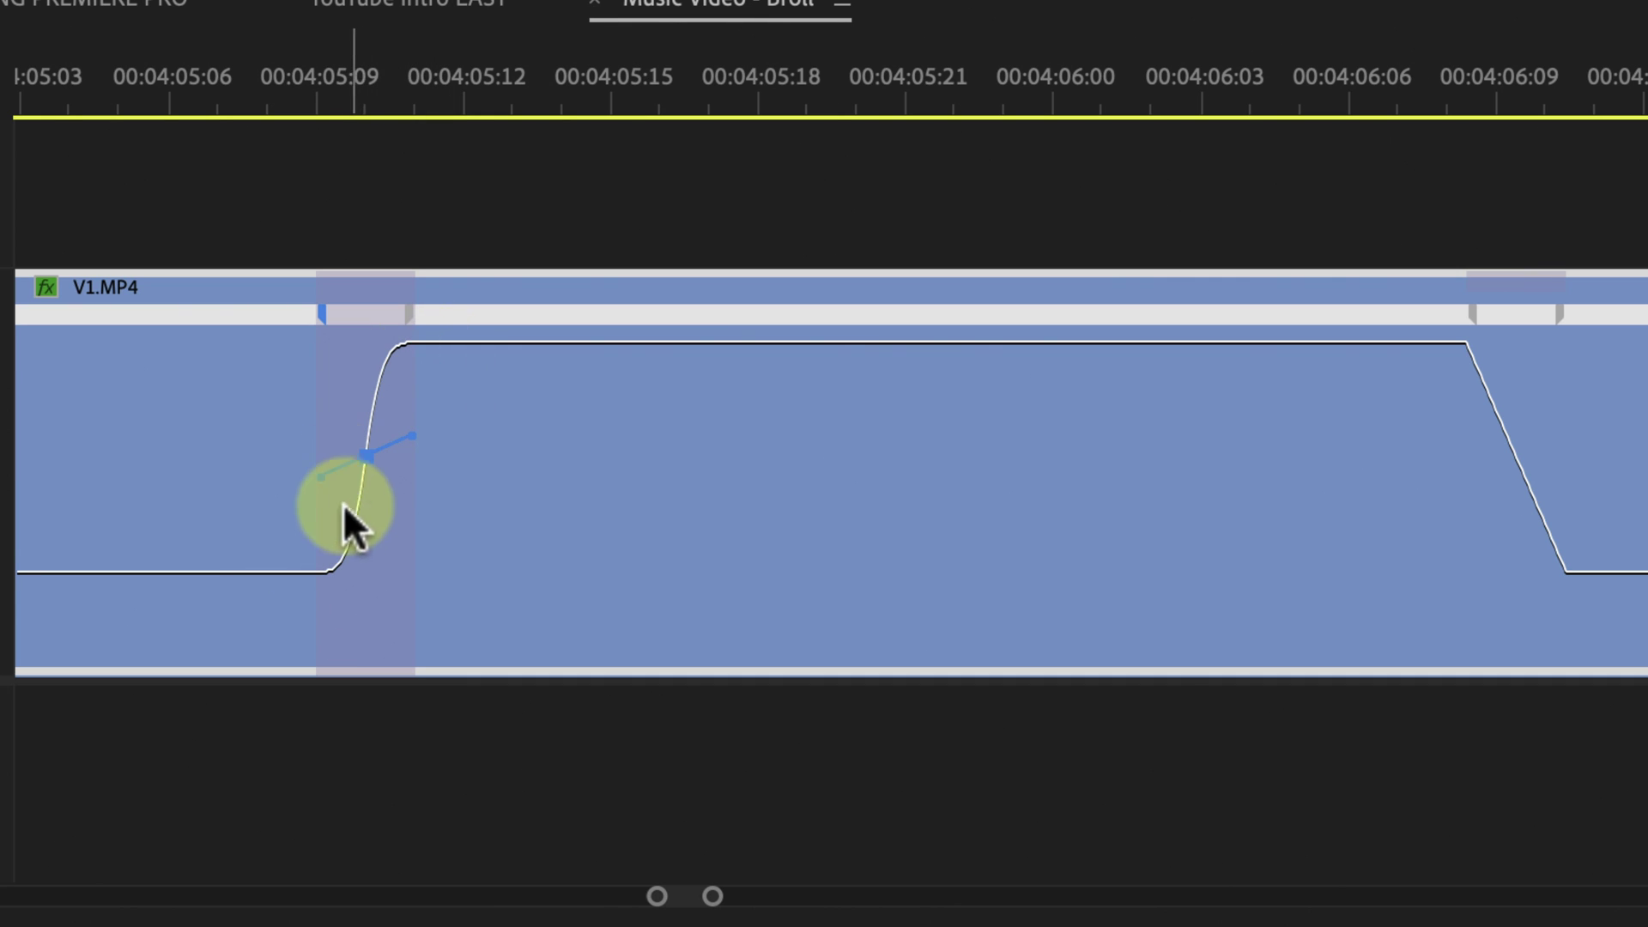
click(329, 151)
drag(326, 96, 388, 209)
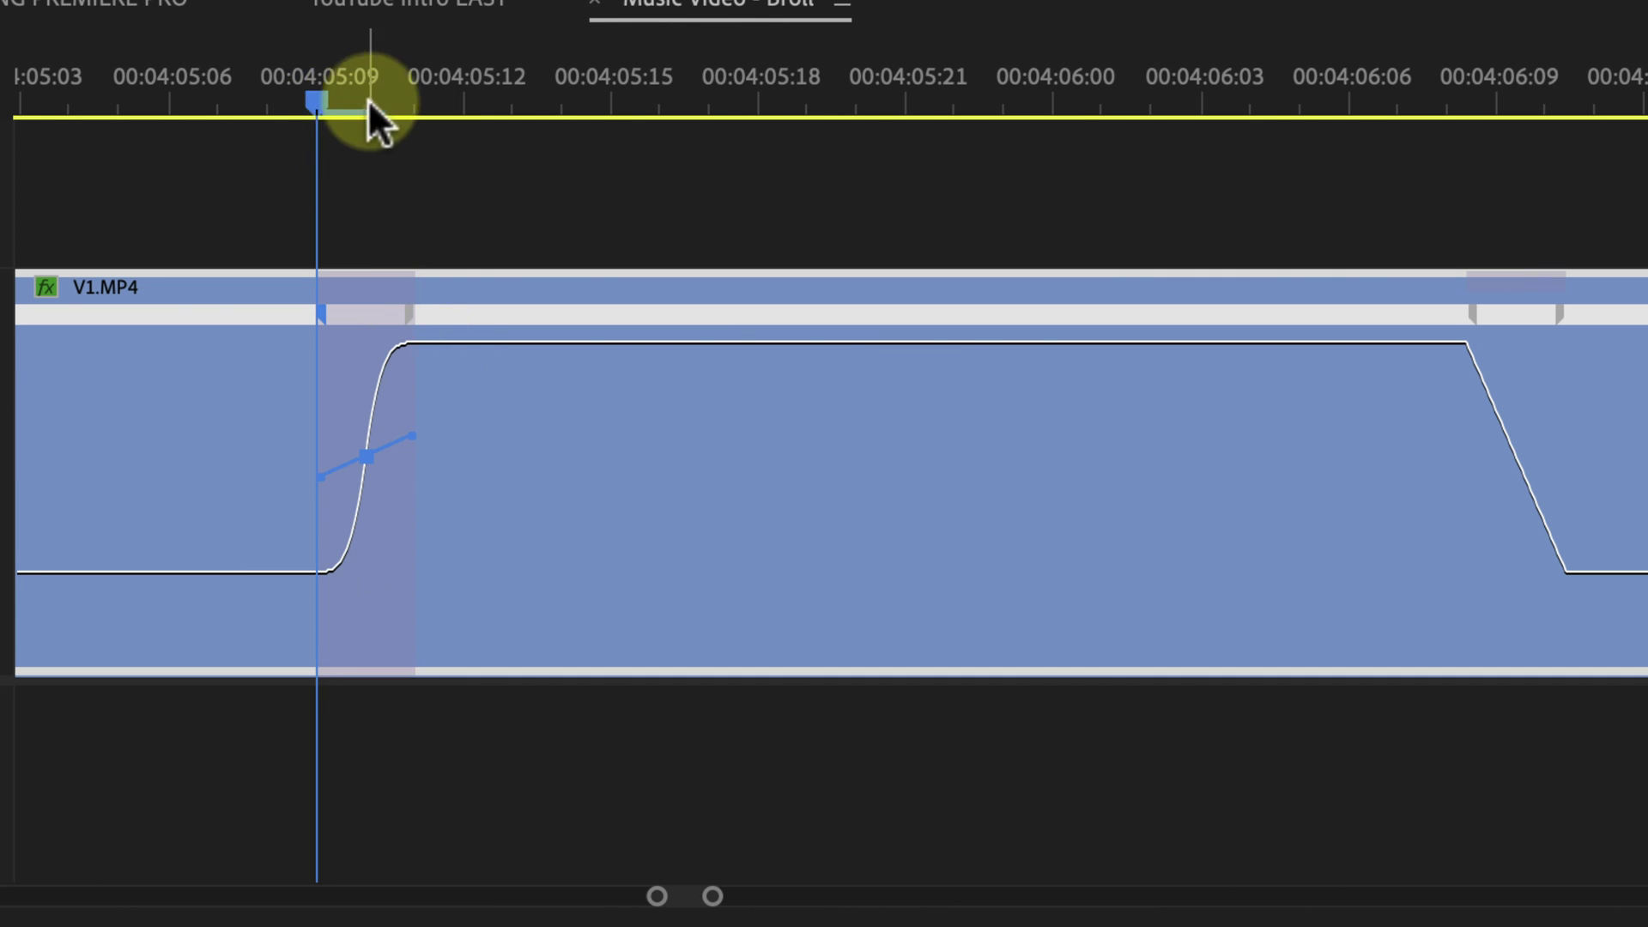
click(208, 576)
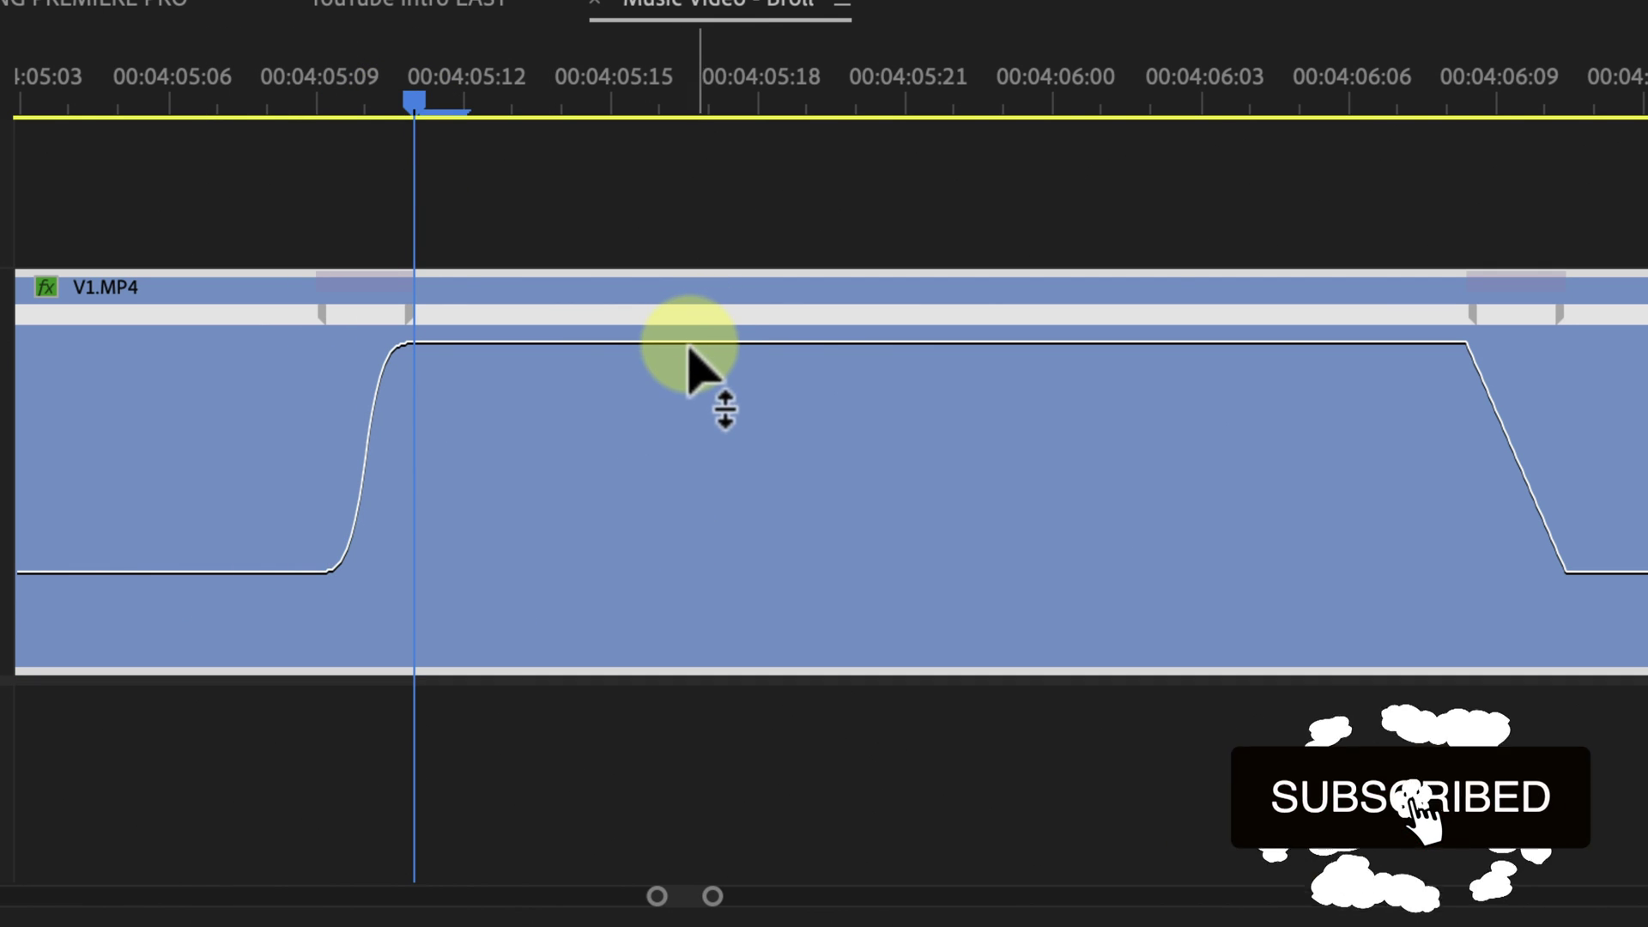
drag(692, 340, 700, 343)
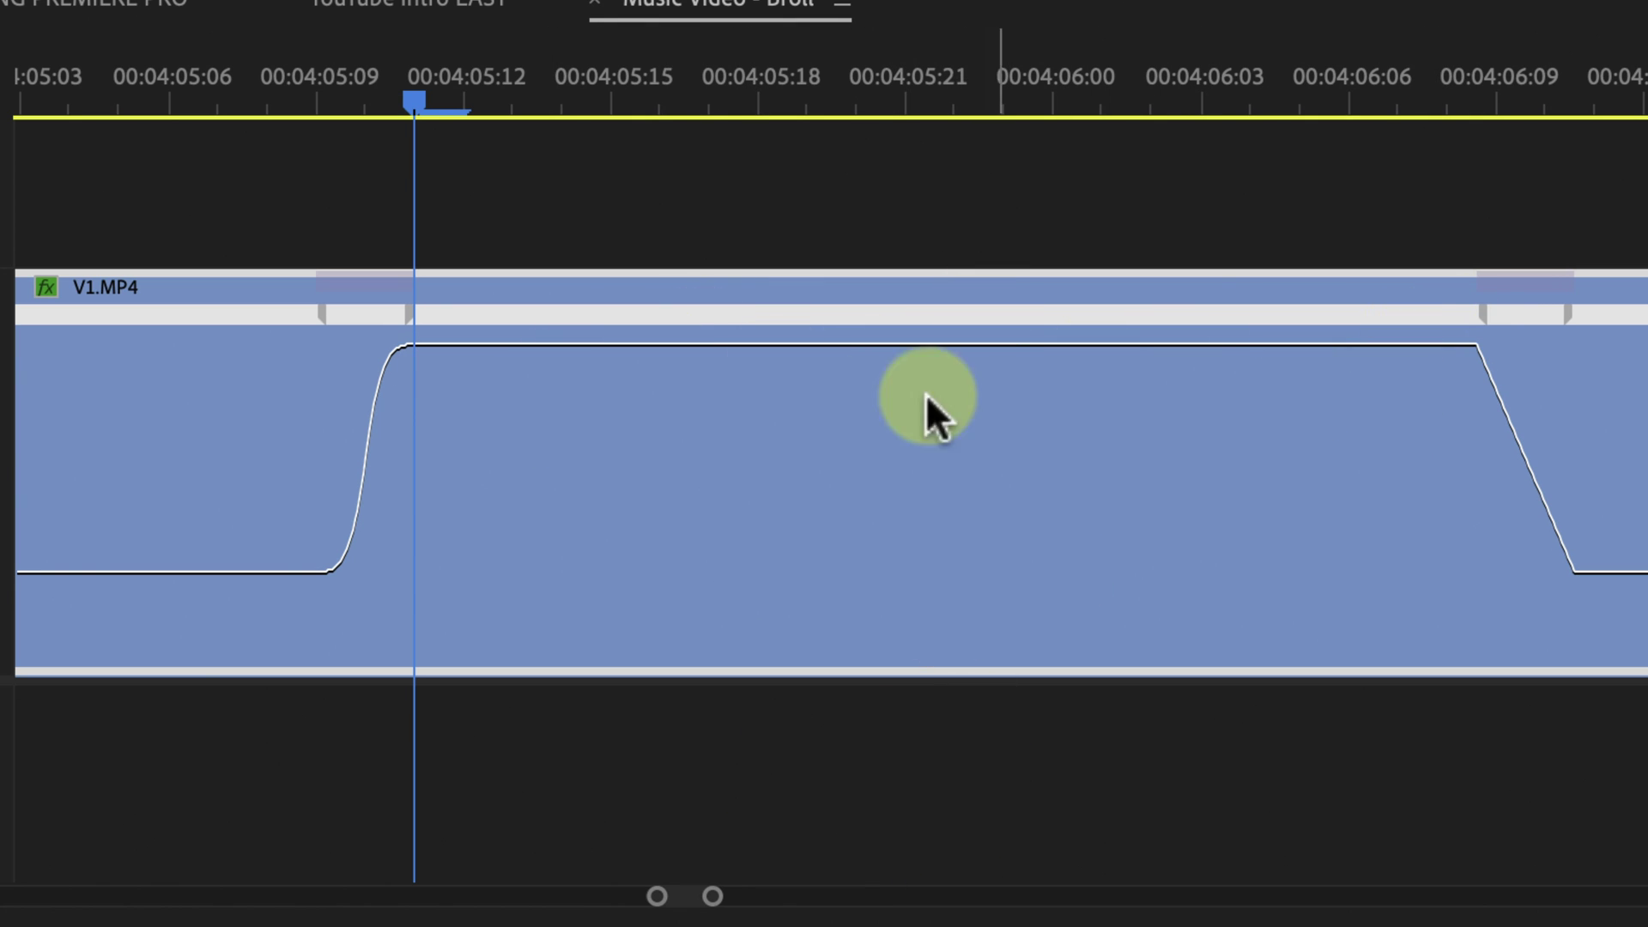
click(1567, 316)
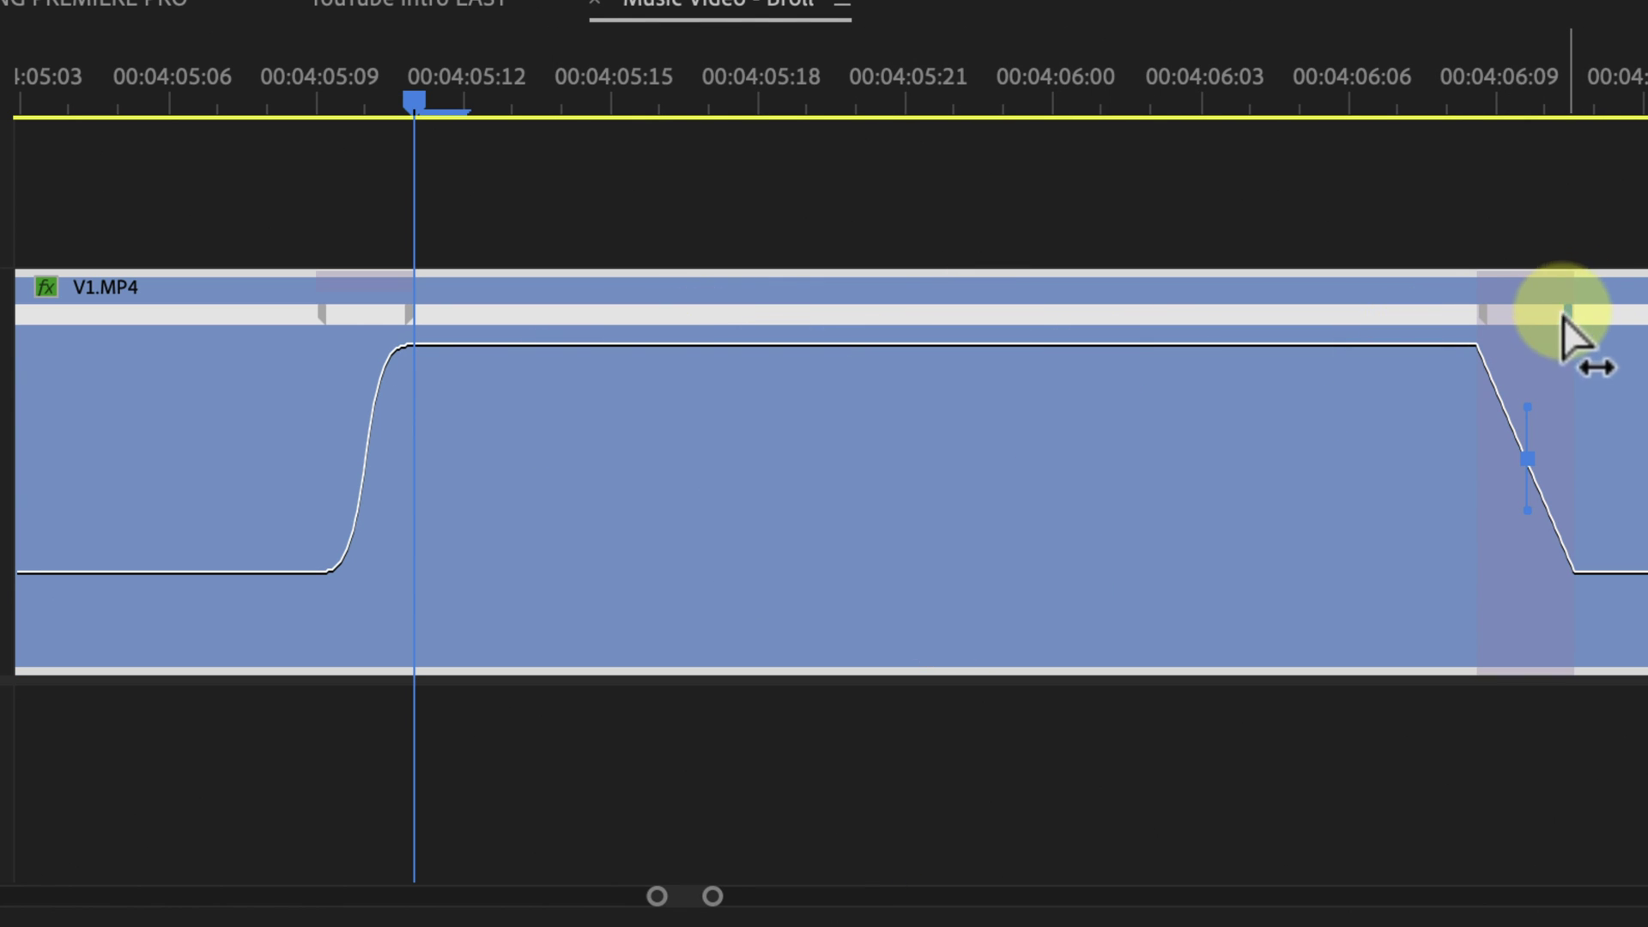
- Curve the remaining speed ramps and spread the 04:09:03 keyframe into a sloped ramp
drag(1527, 408, 1482, 430)
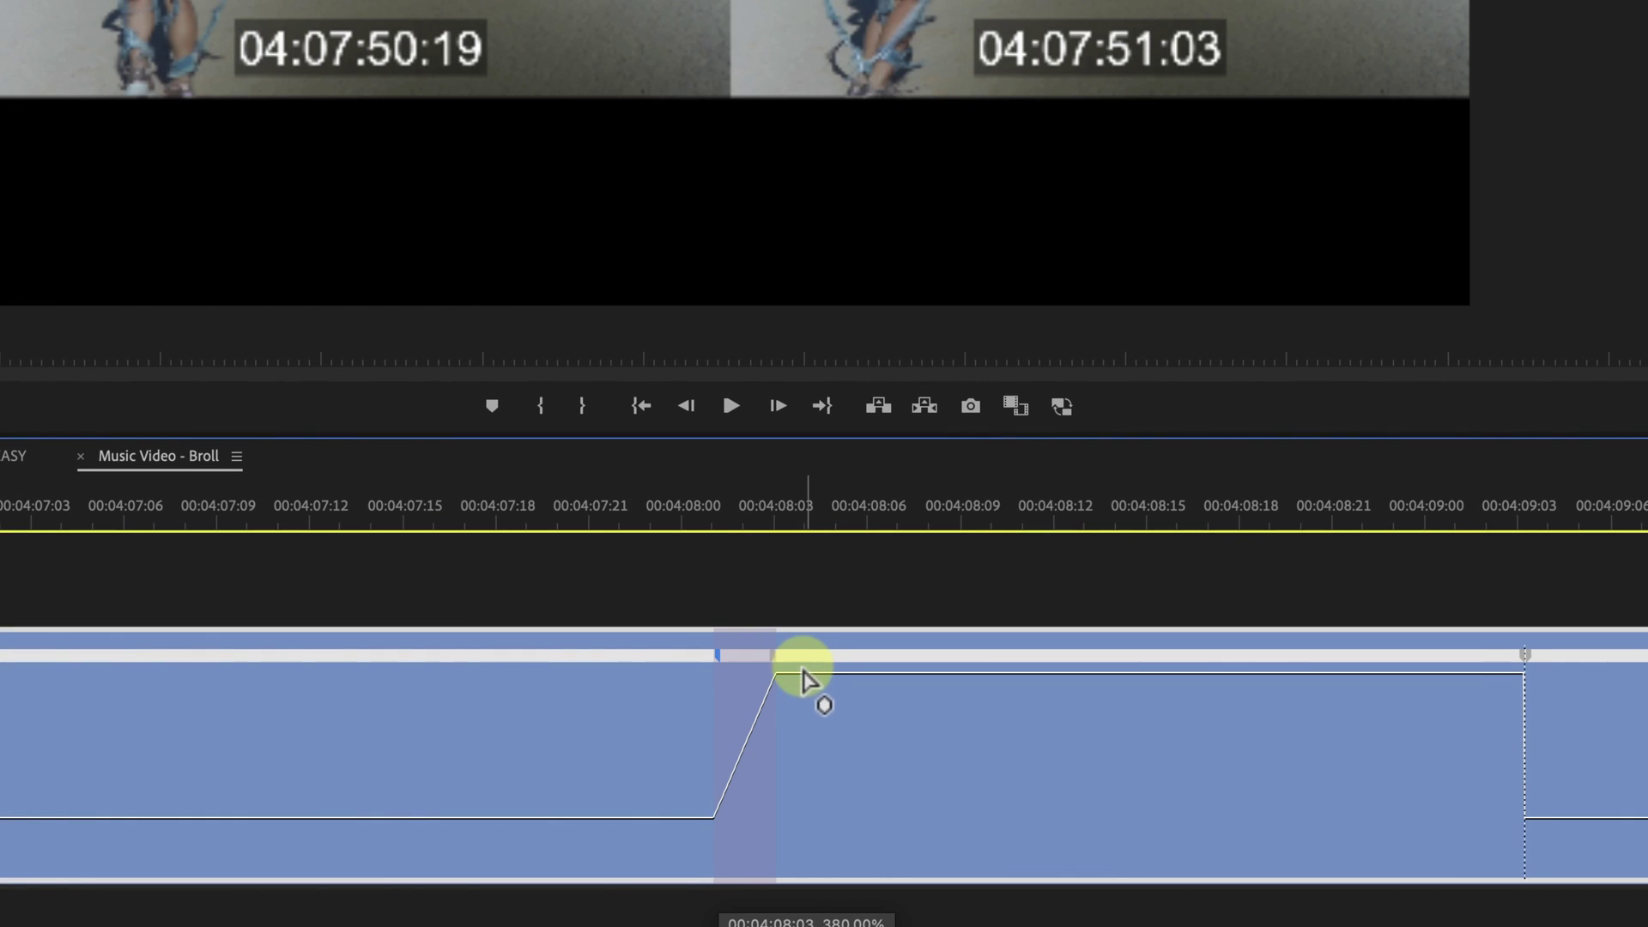
click(807, 678)
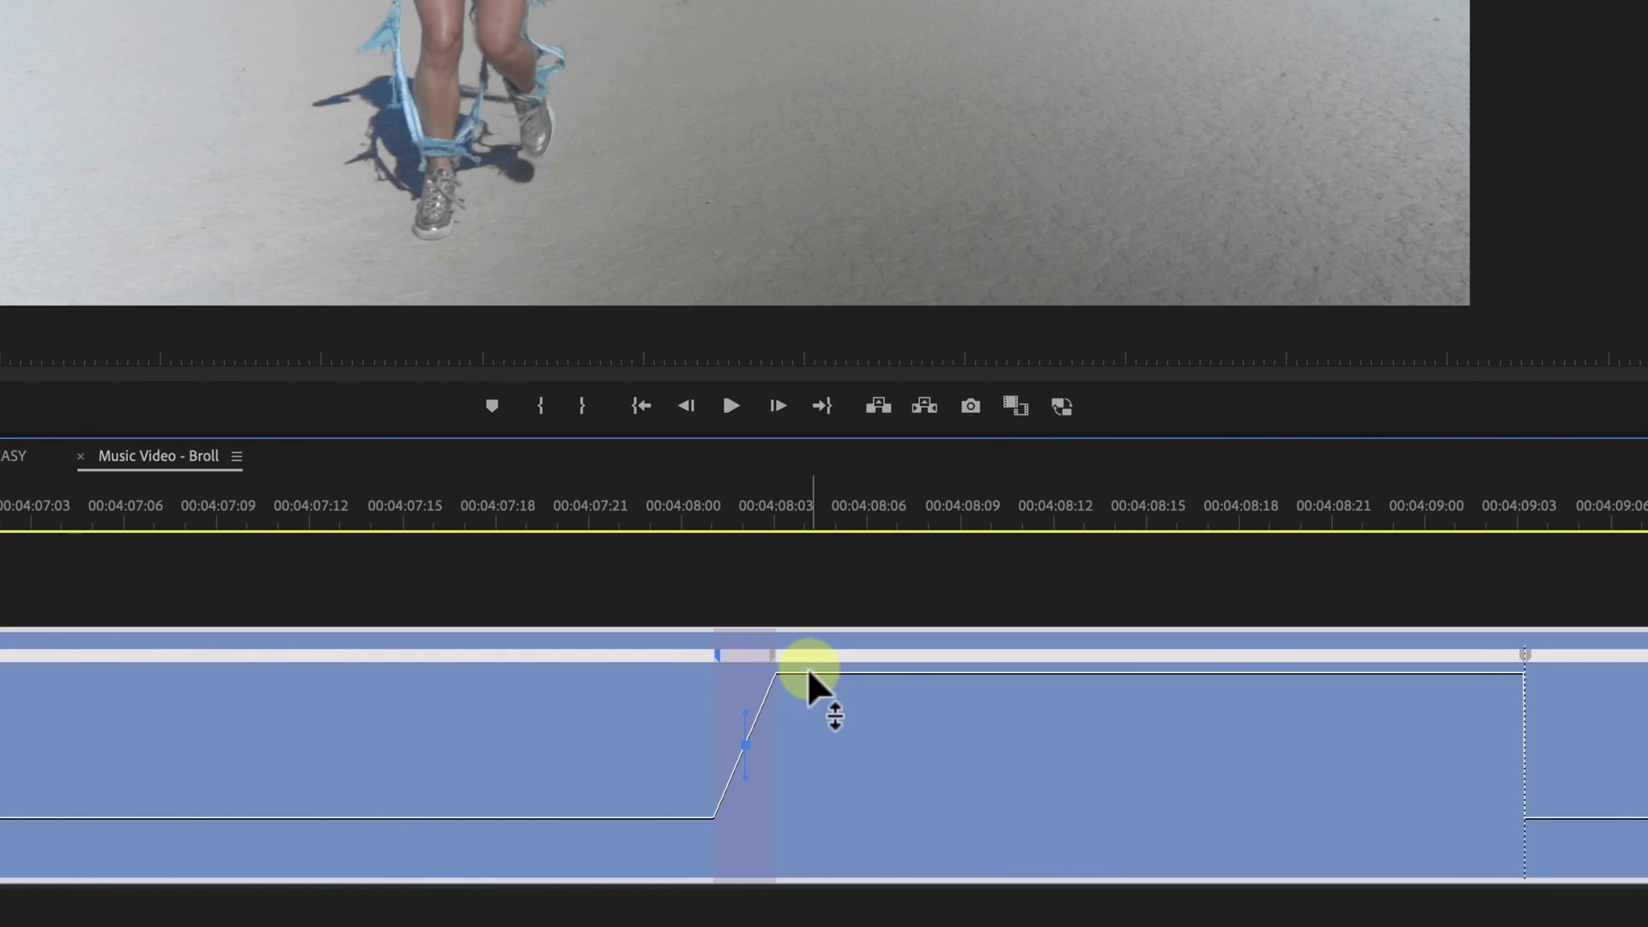
drag(745, 746, 750, 729)
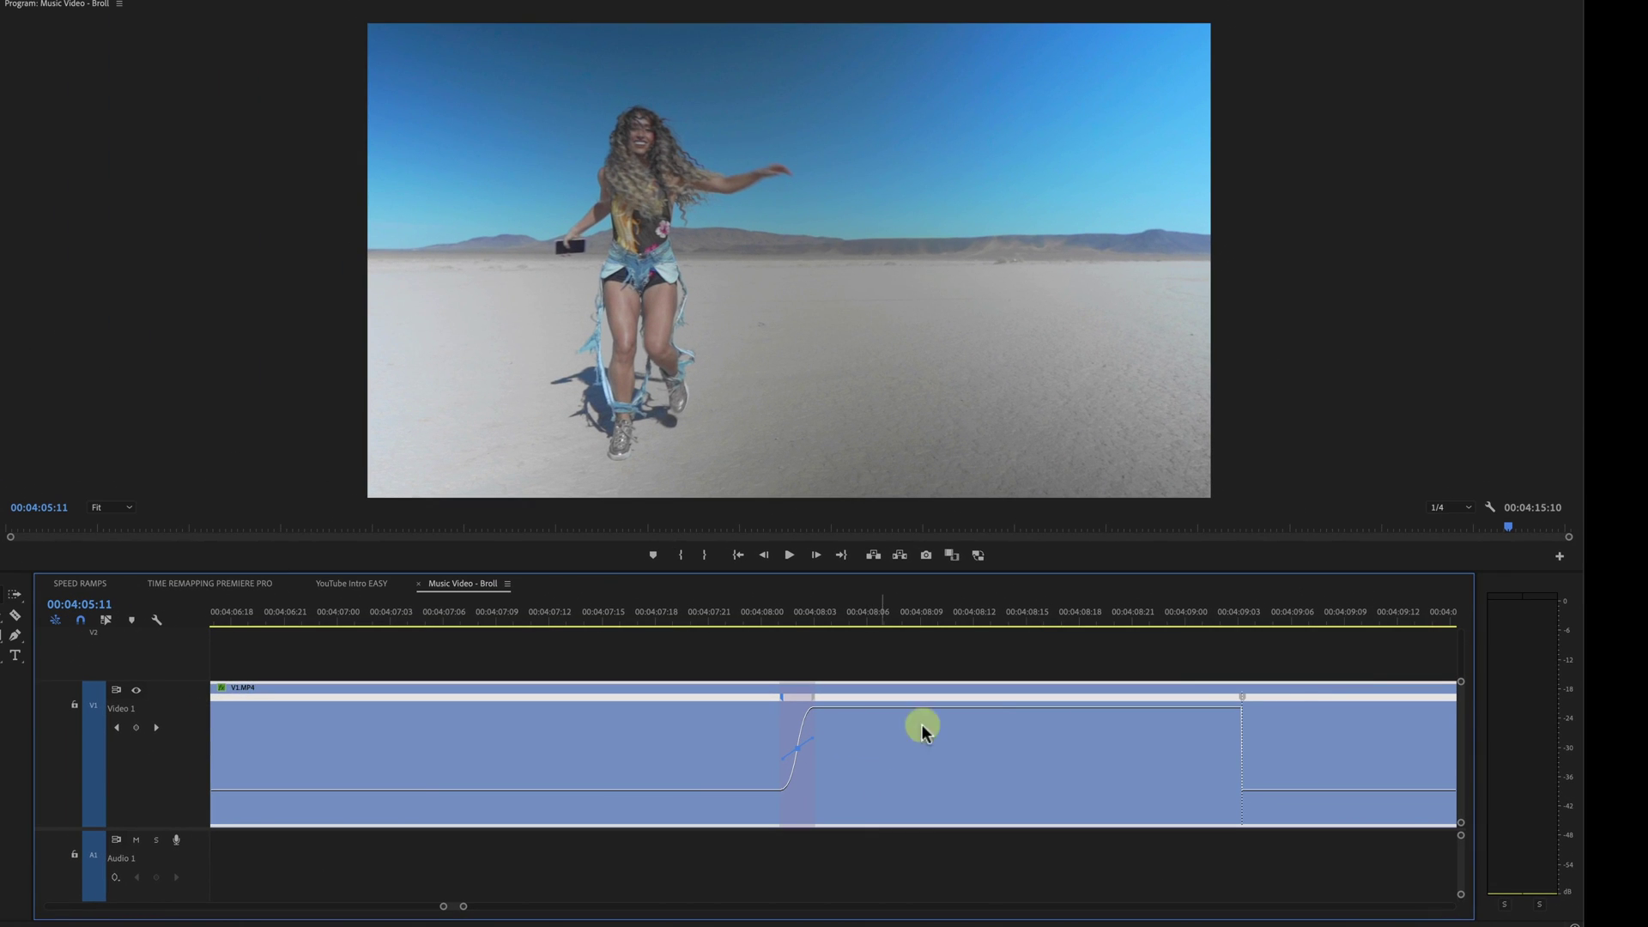
mouse_move(1244, 699)
mouse_down()
mouse_move(1277, 711)
mouse_move(1185, 749)
mouse_up()
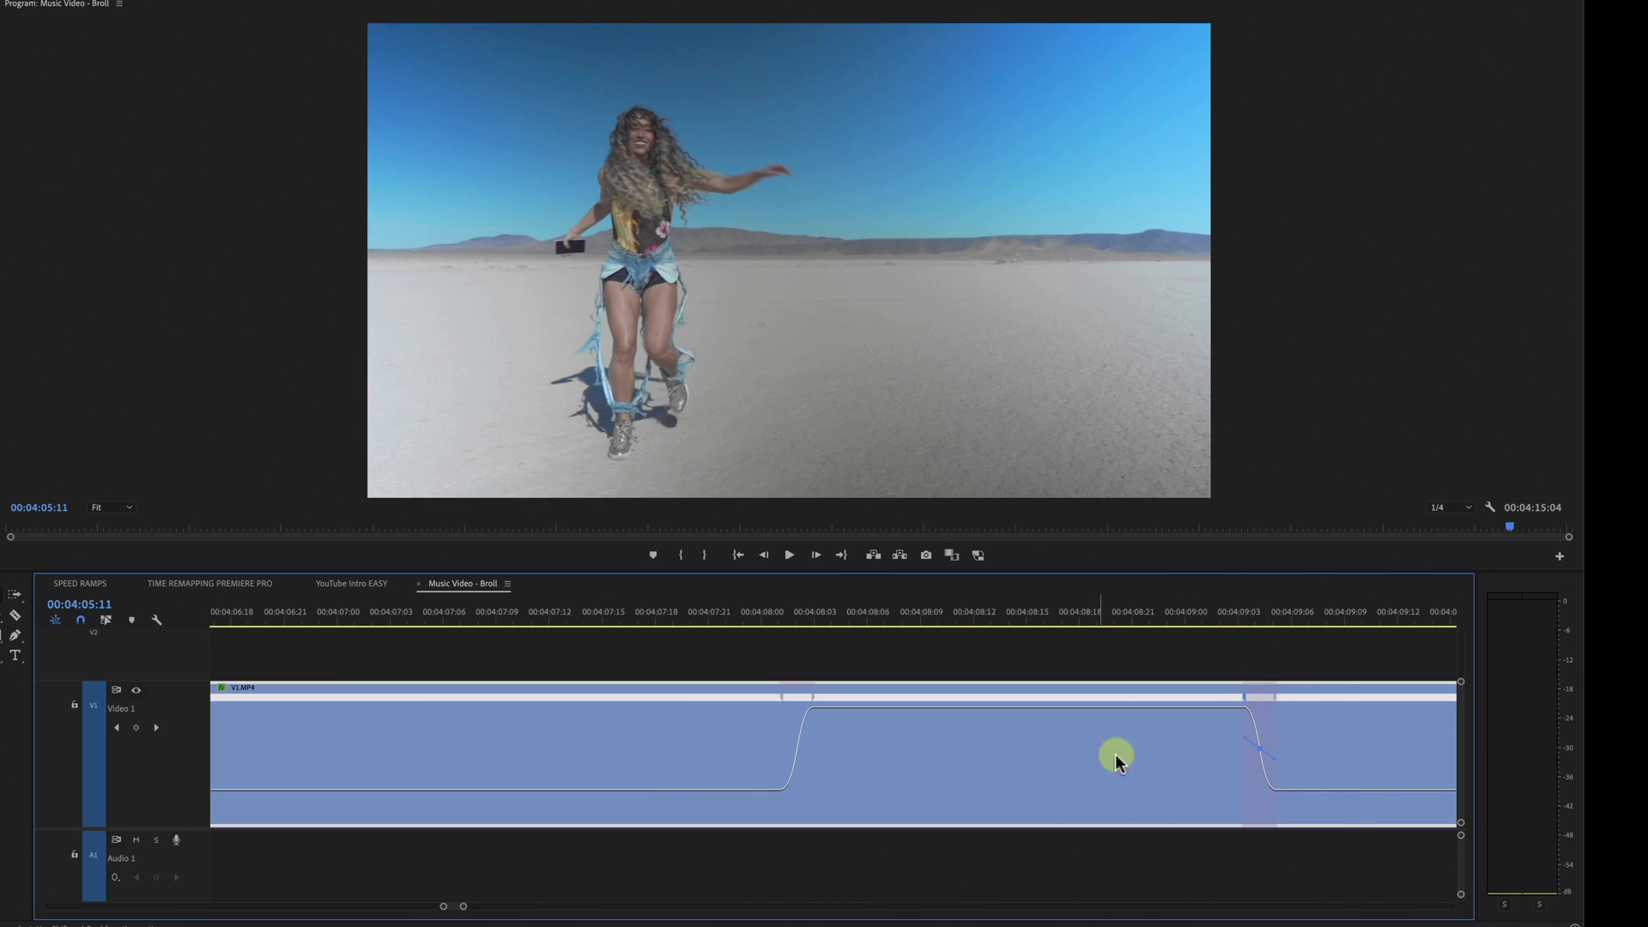
alt+scroll(1022, 759, down, 3)
alt+scroll(1013, 759, down, 3)
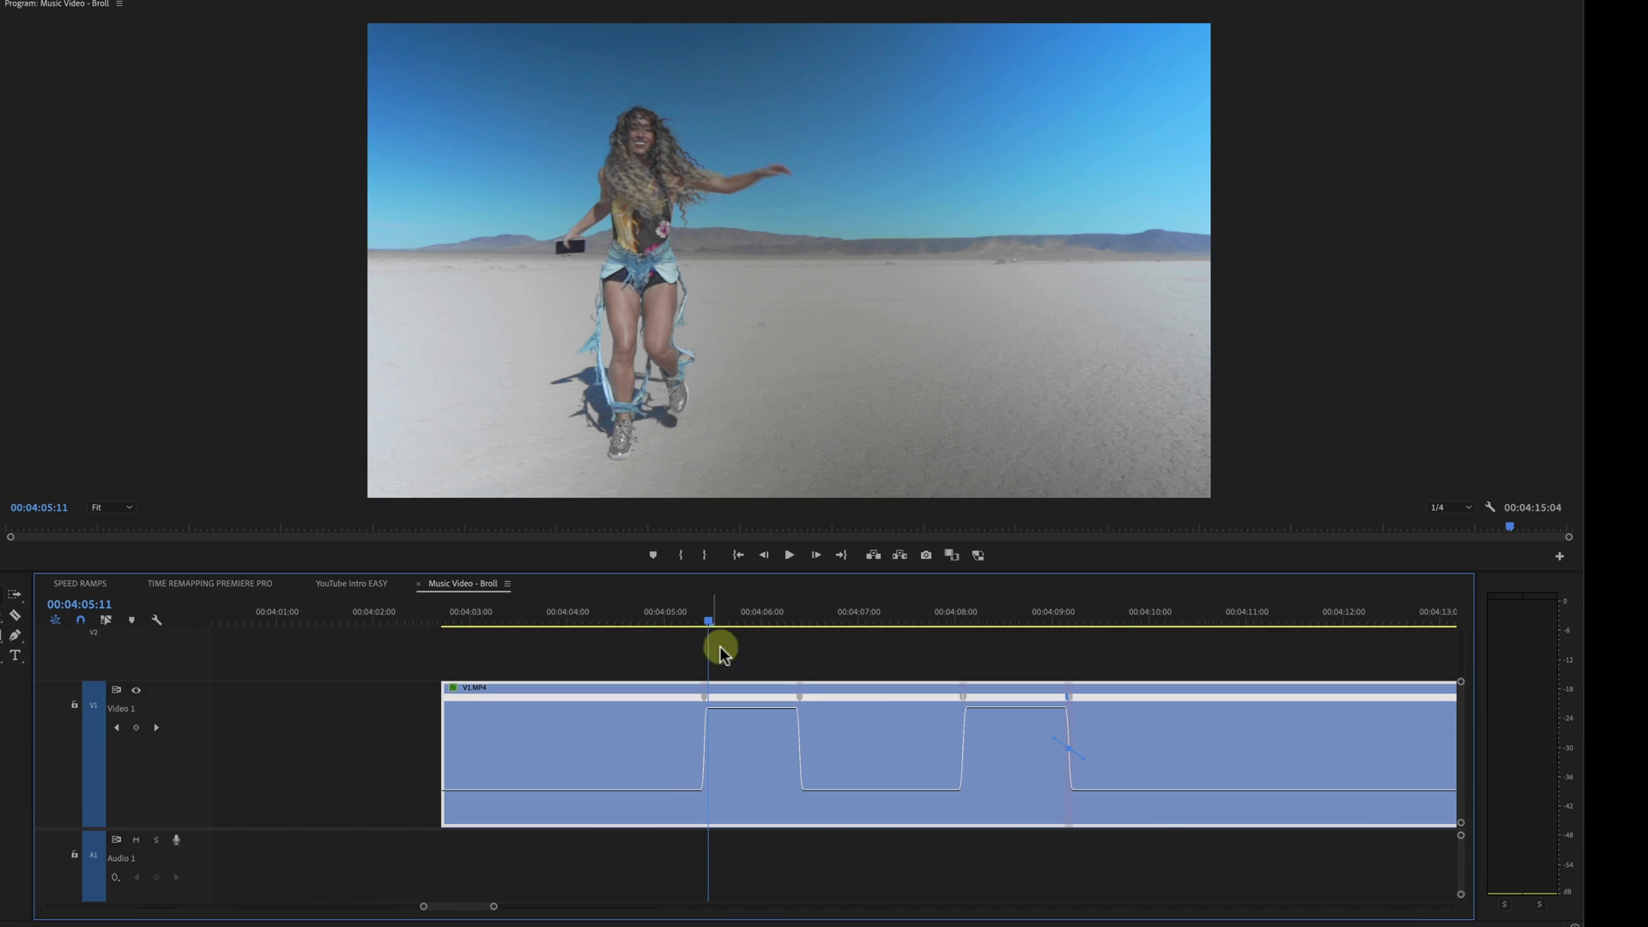
click(576, 613)
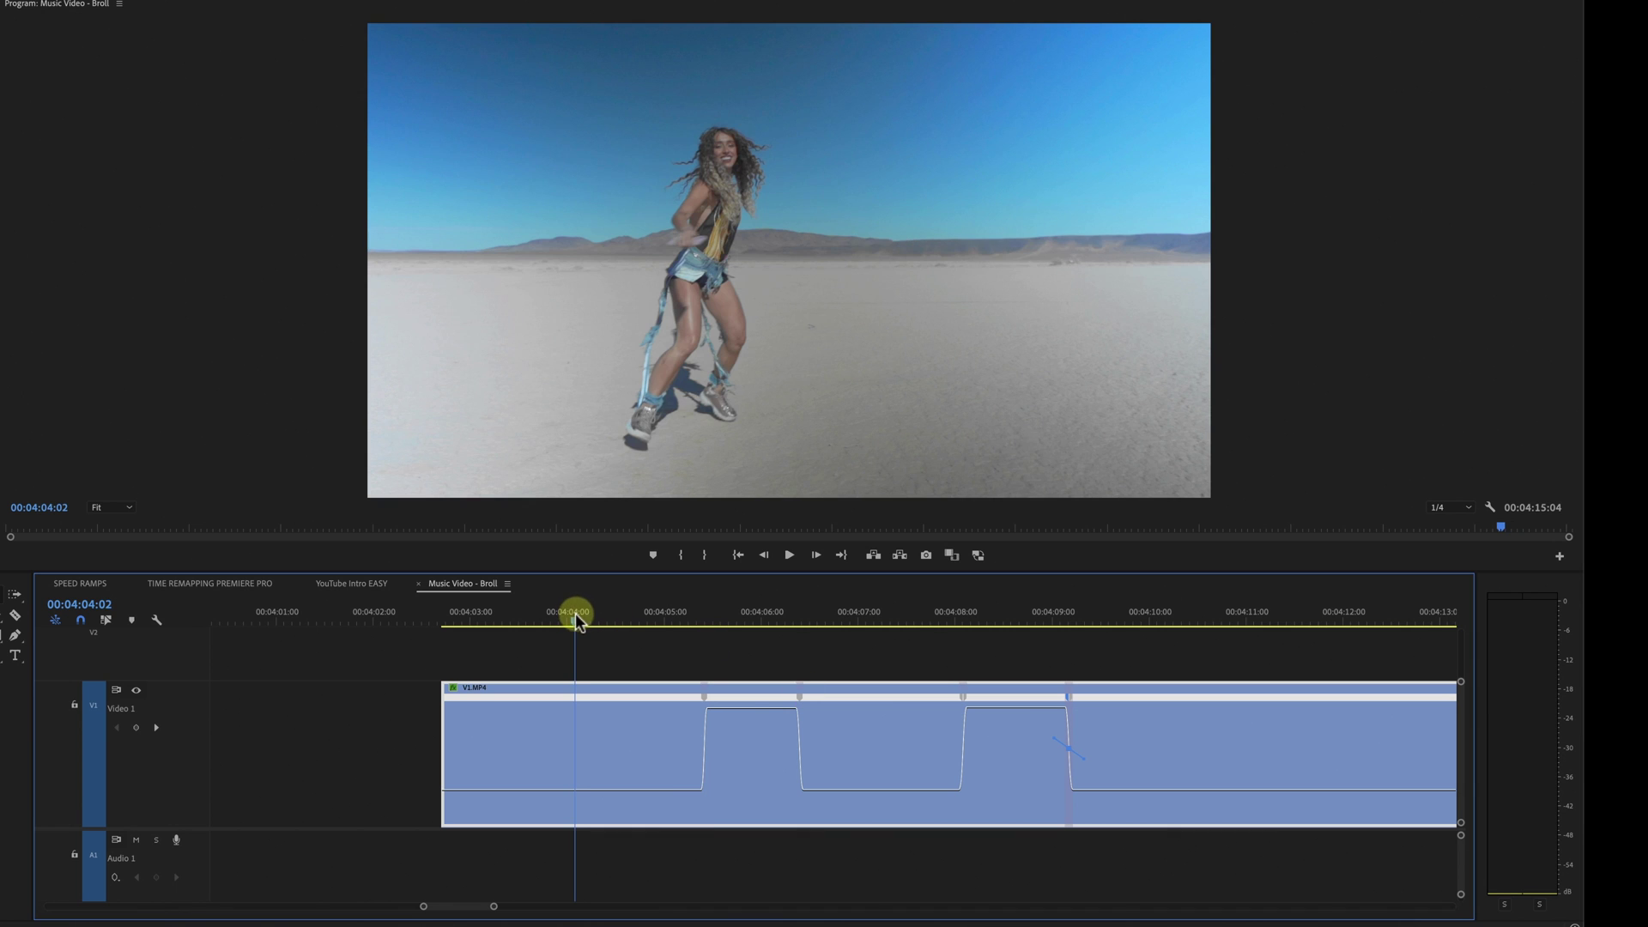
click(655, 614)
key(space)
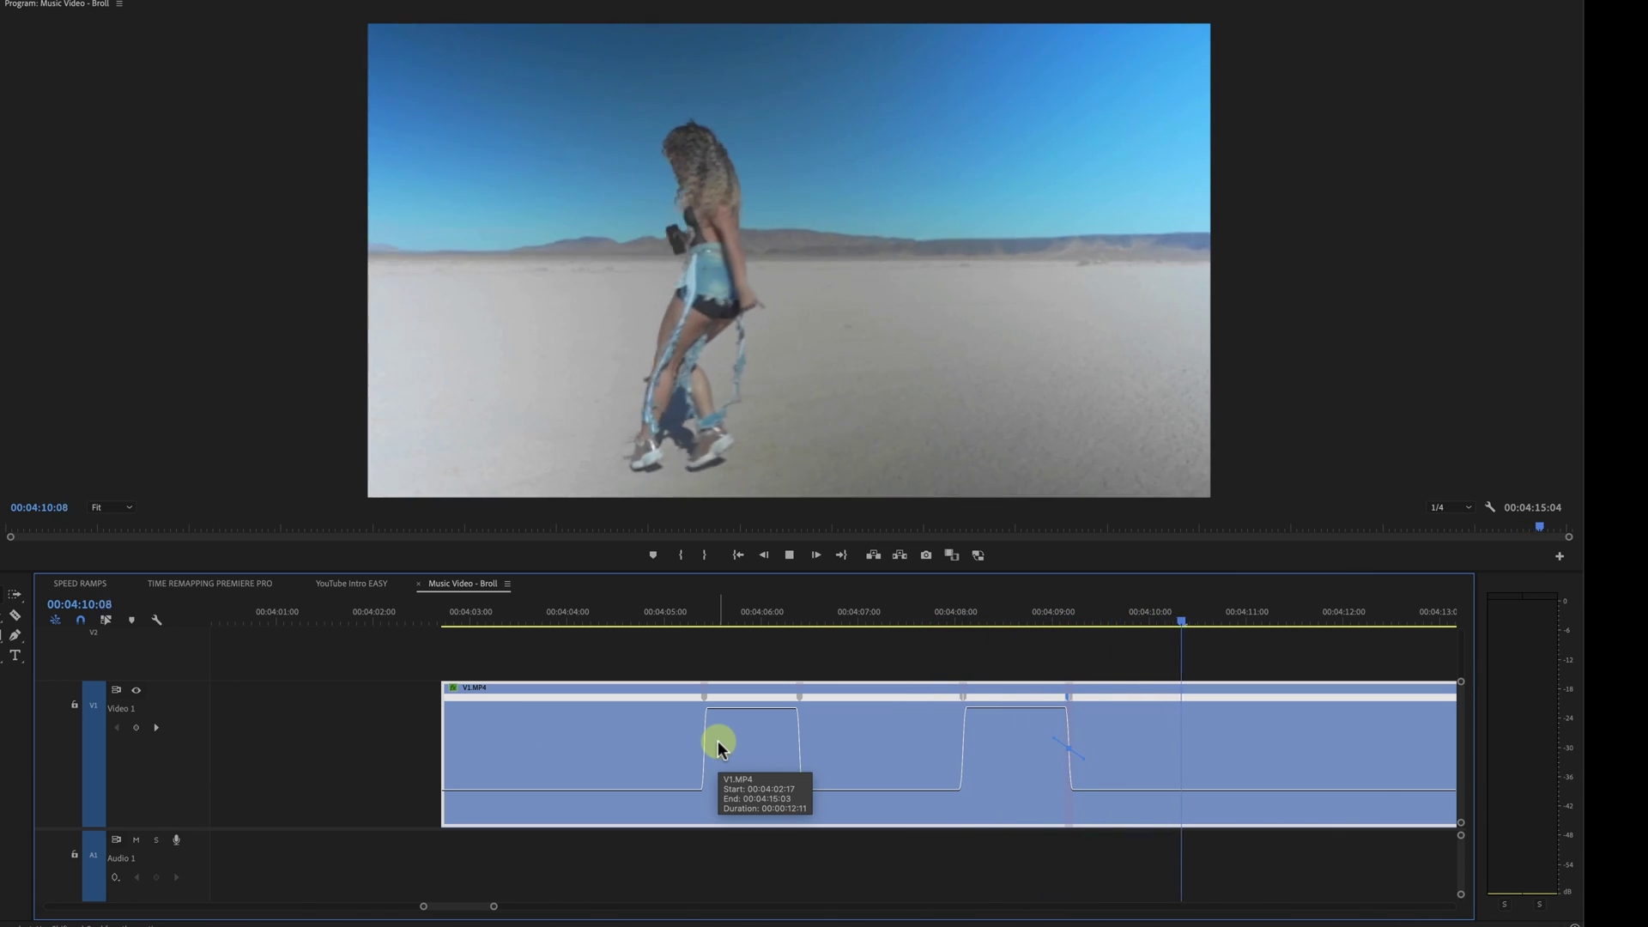
key(space)
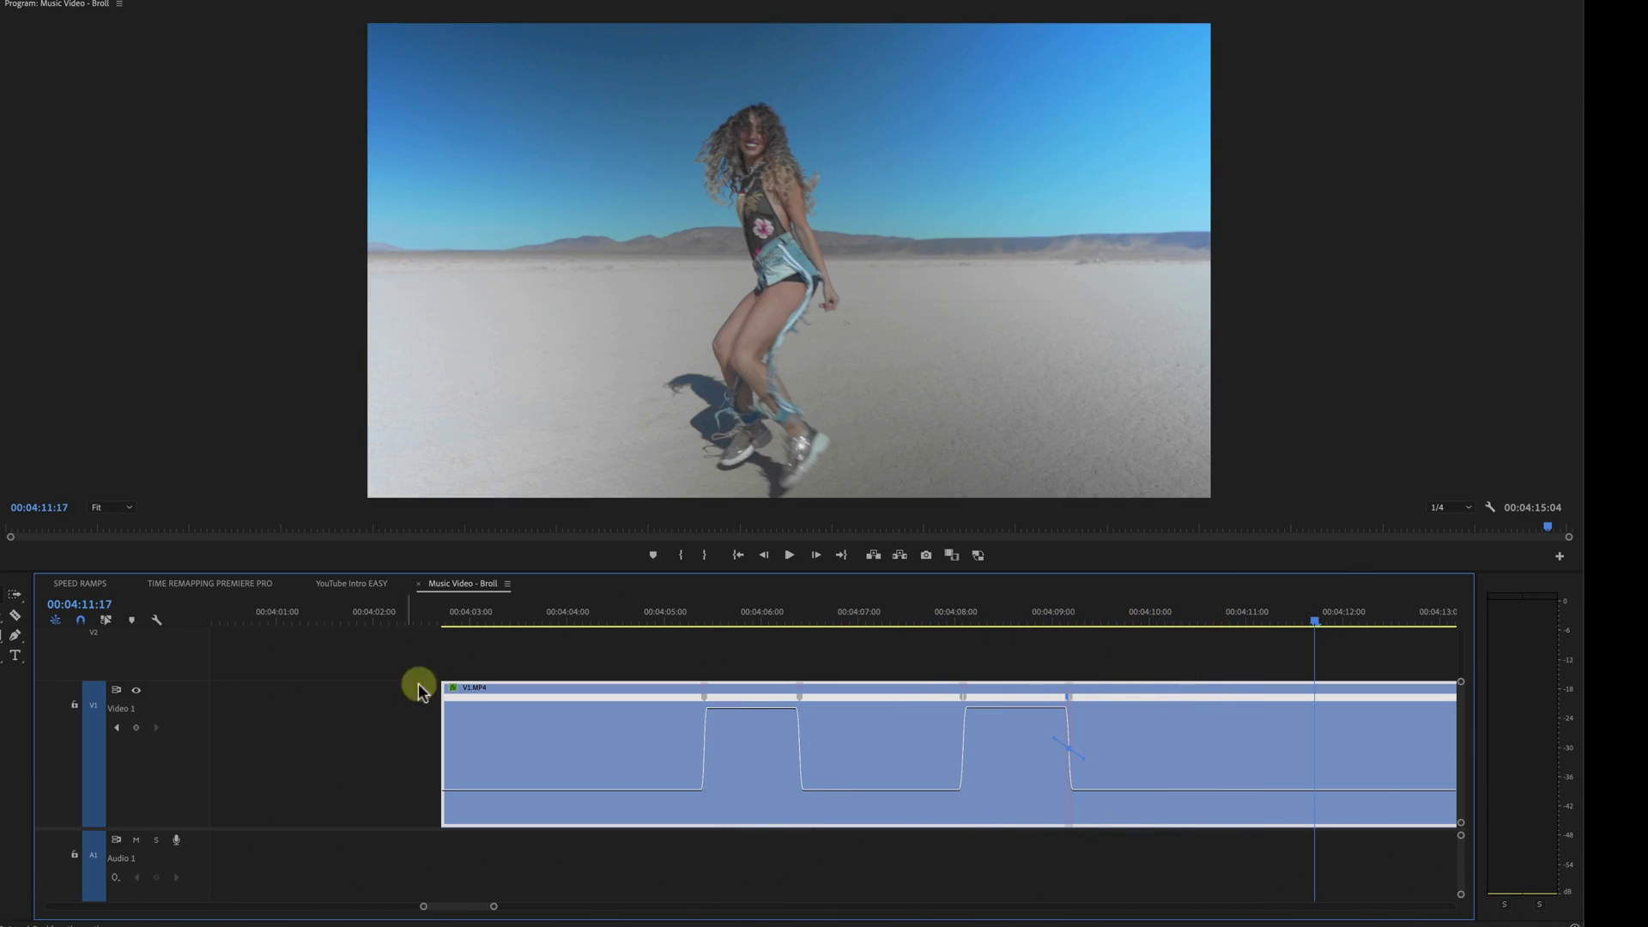